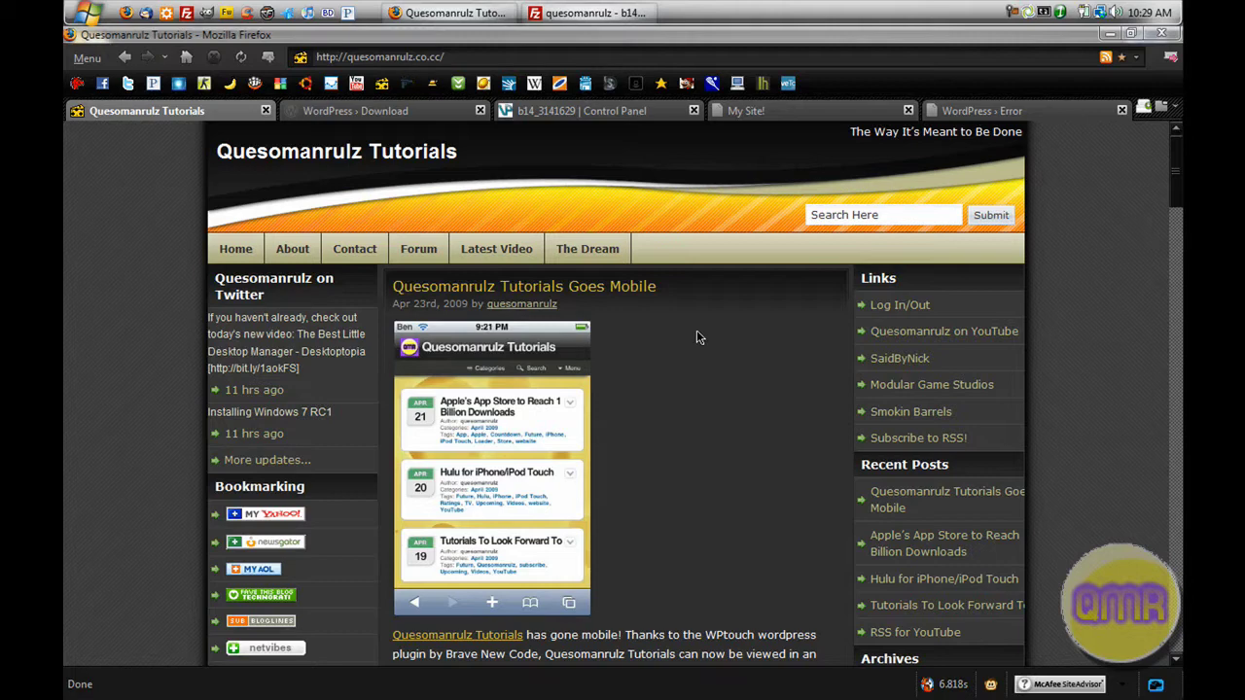
Look over the Quesomanrulz Tutorials homepage, including its header, navigation links, sidebars and latest posts
click(222, 153)
mouse_move(1179, 198)
mouse_down()
mouse_move(1178, 306)
mouse_move(1179, 194)
mouse_up()
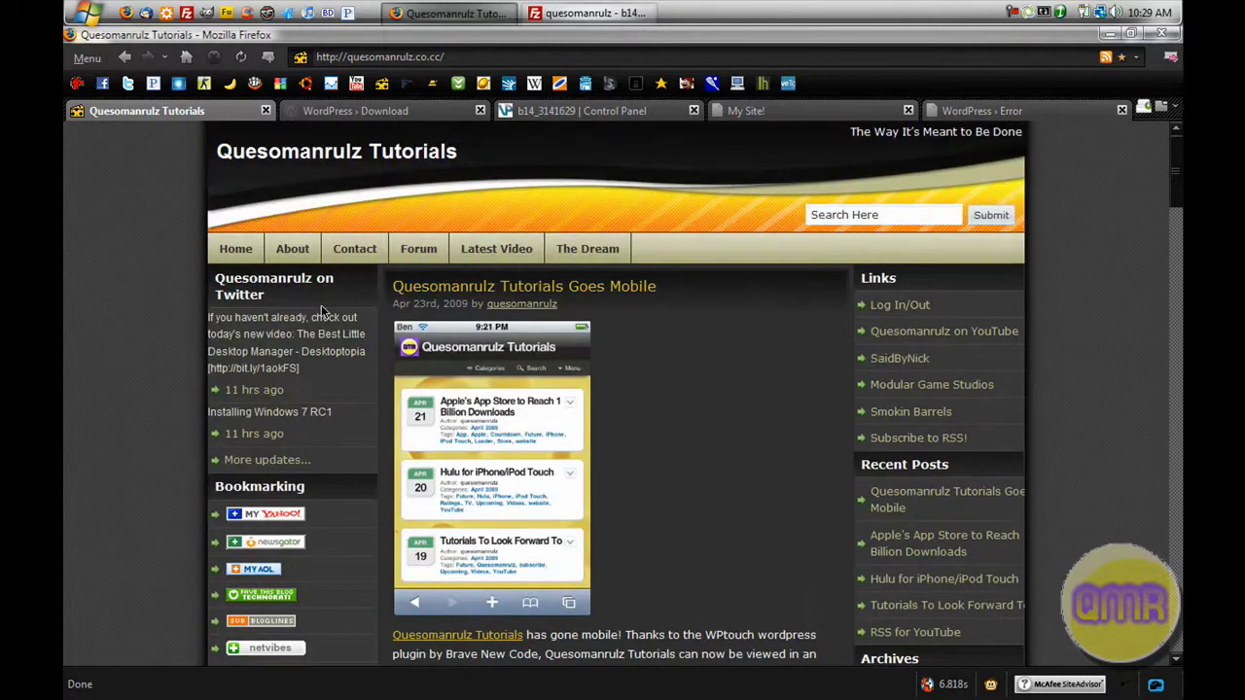
scroll(924, 423, down, 4)
scroll(542, 428, up, 4)
scroll(661, 467, down, 4)
scroll(656, 446, up, 4)
scroll(594, 408, down, 3)
drag(1179, 219, 1174, 185)
scroll(612, 377, down, 8)
scroll(617, 372, up, 7)
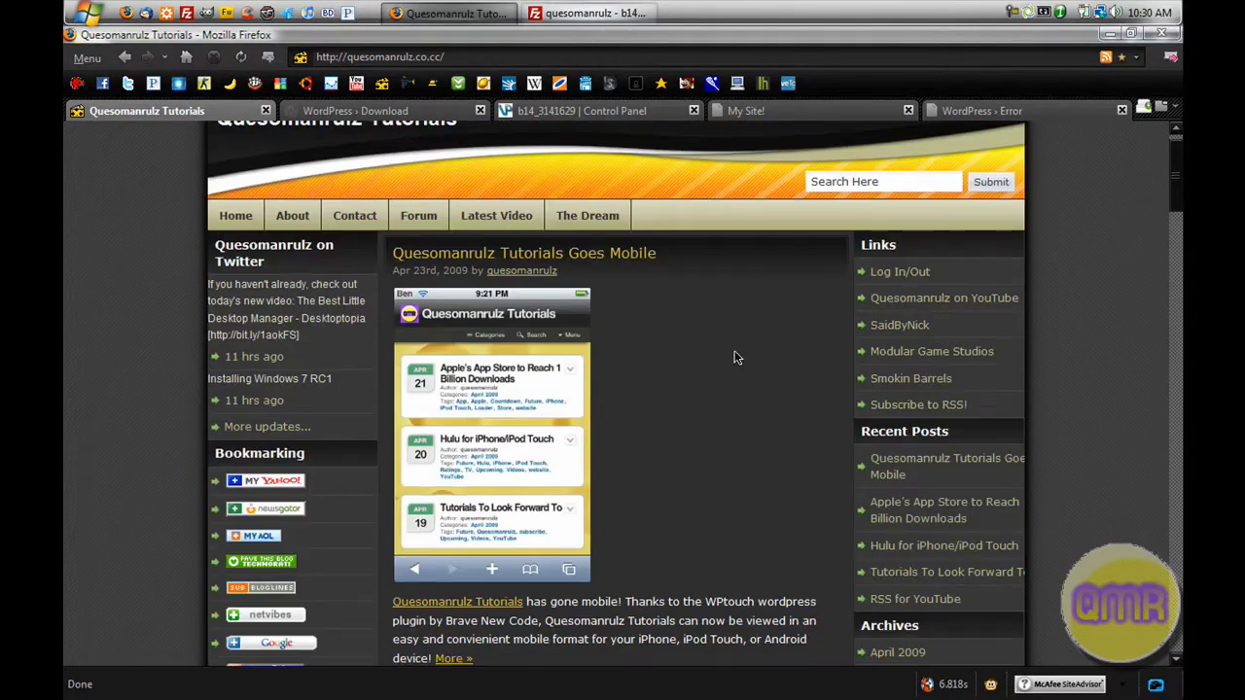
scroll(418, 302, up, 1)
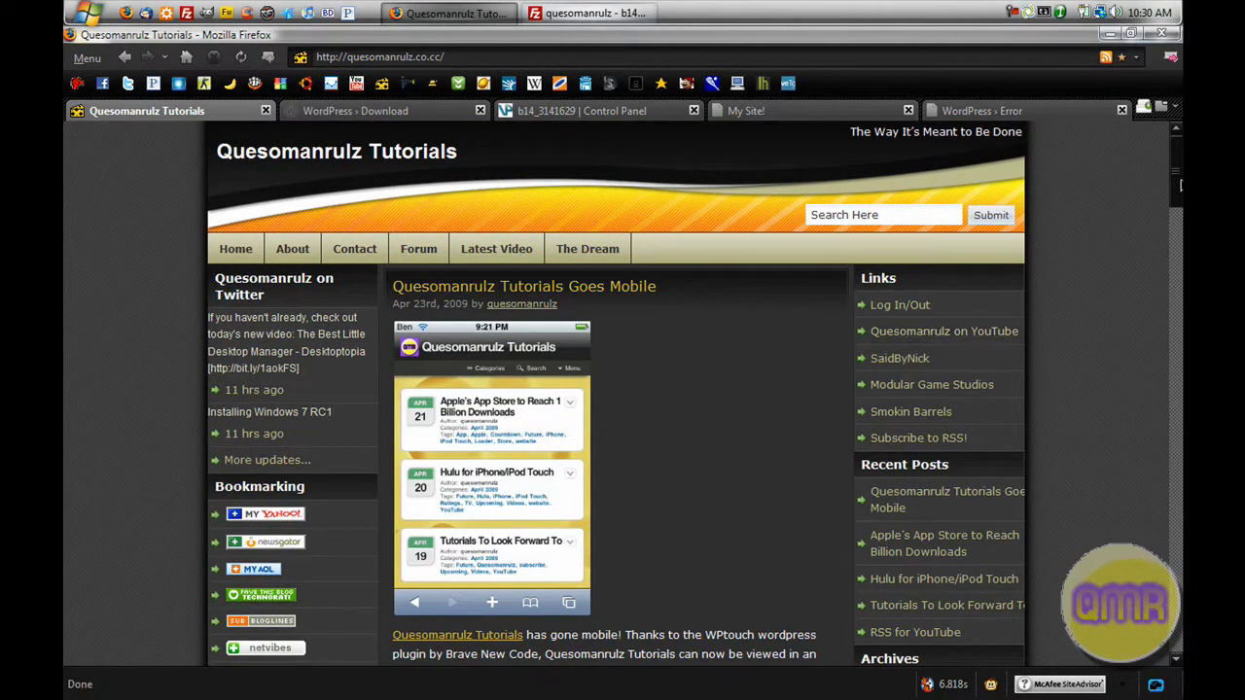
scroll(1178, 206, down, 5)
drag(1177, 206, 1174, 170)
mouse_move(1178, 156)
mouse_down()
mouse_move(1179, 172)
mouse_move(1179, 137)
mouse_up()
Load the byethost.com hosting site in a new browser tab
key(ctrl+t)
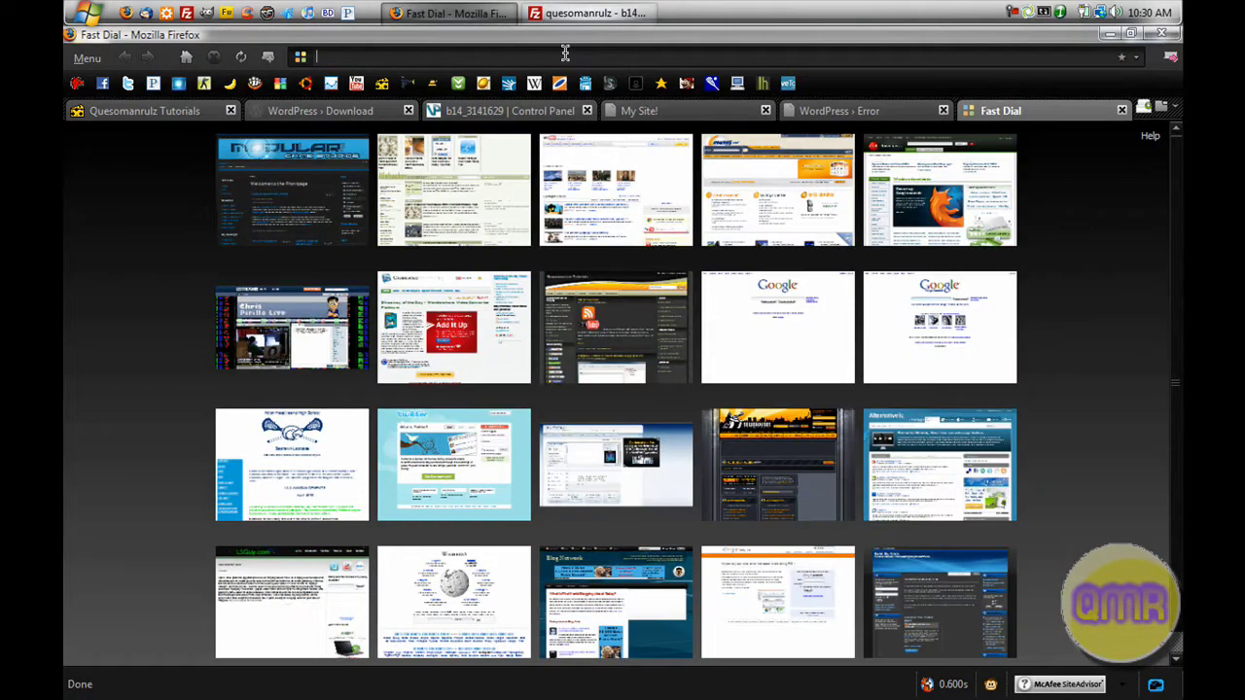
text(byethost.co)
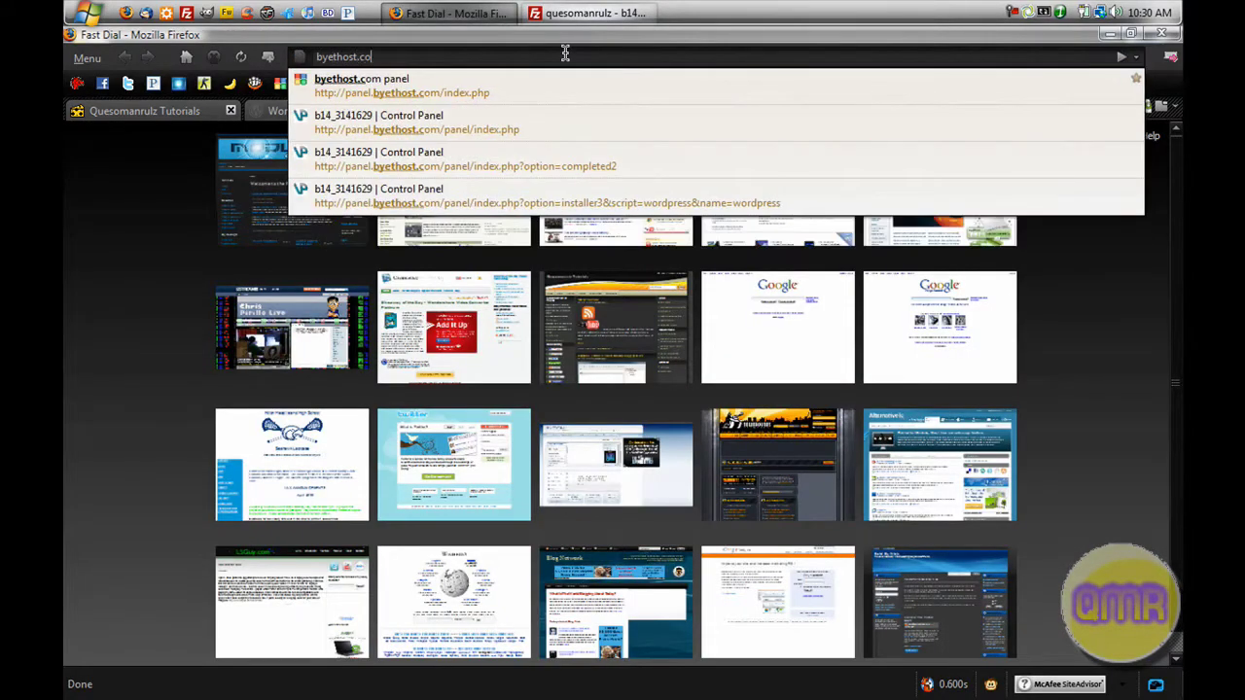
text(m)
key(Return)
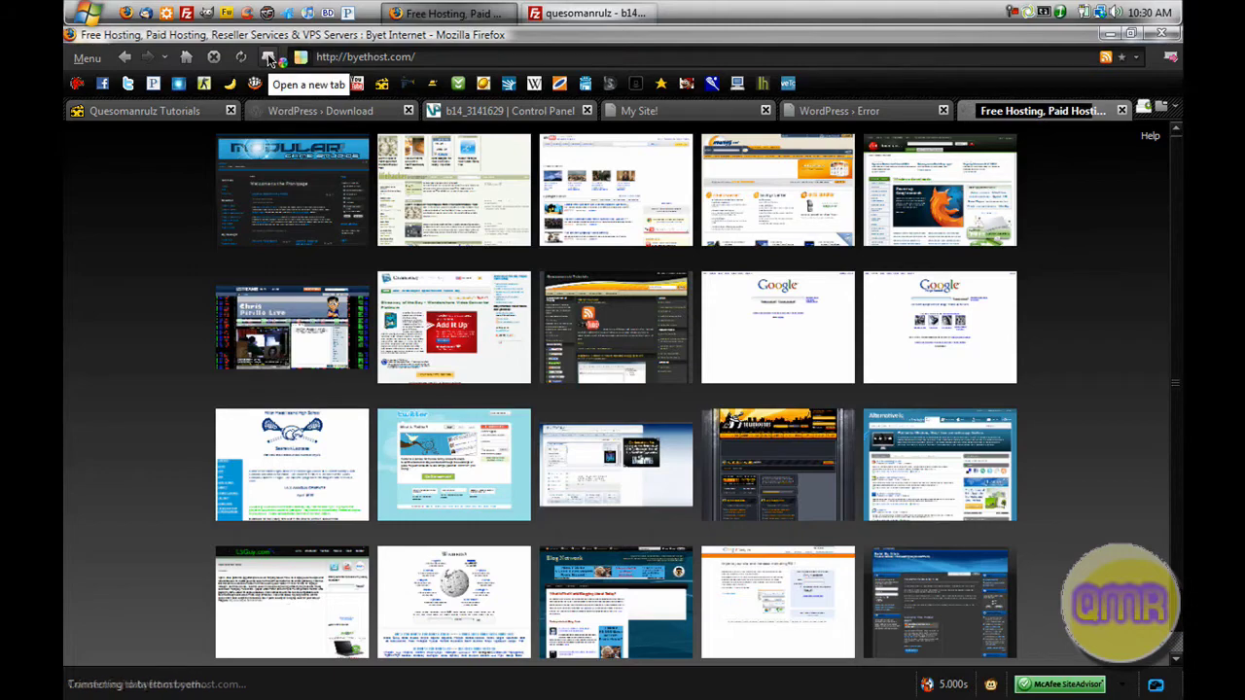
Load the 000webhost.com hosting site in another new tab
click(268, 59)
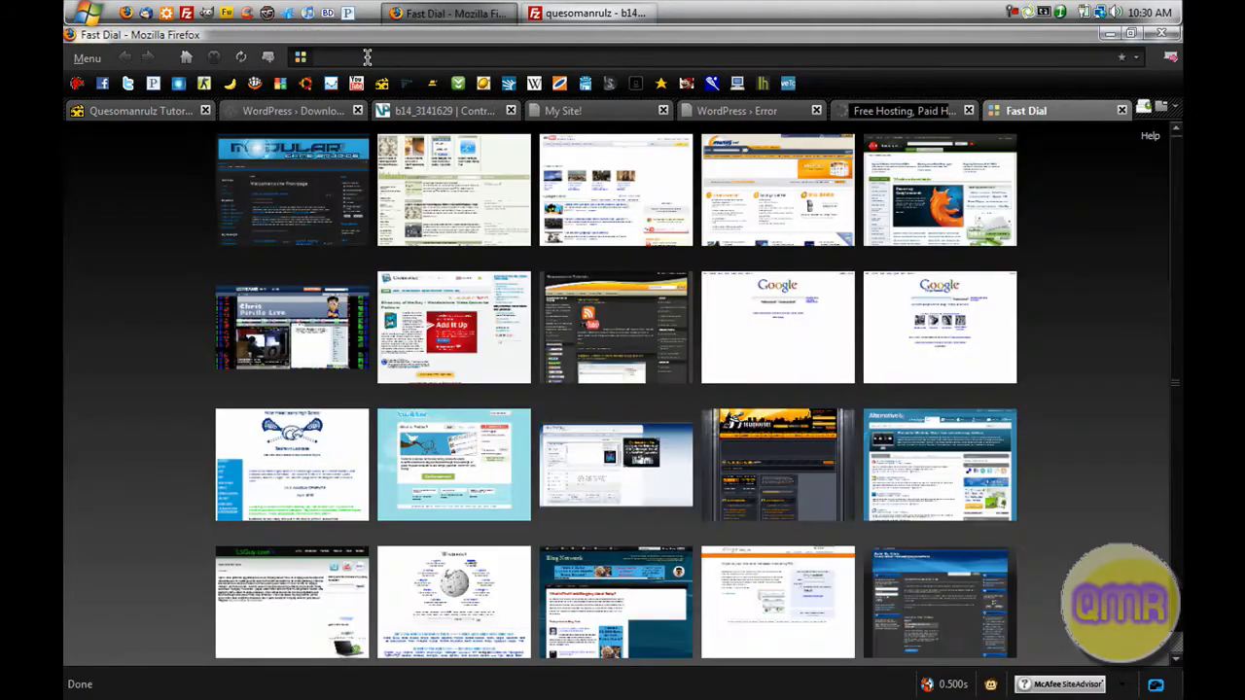
text(000webhost.com)
key(Return)
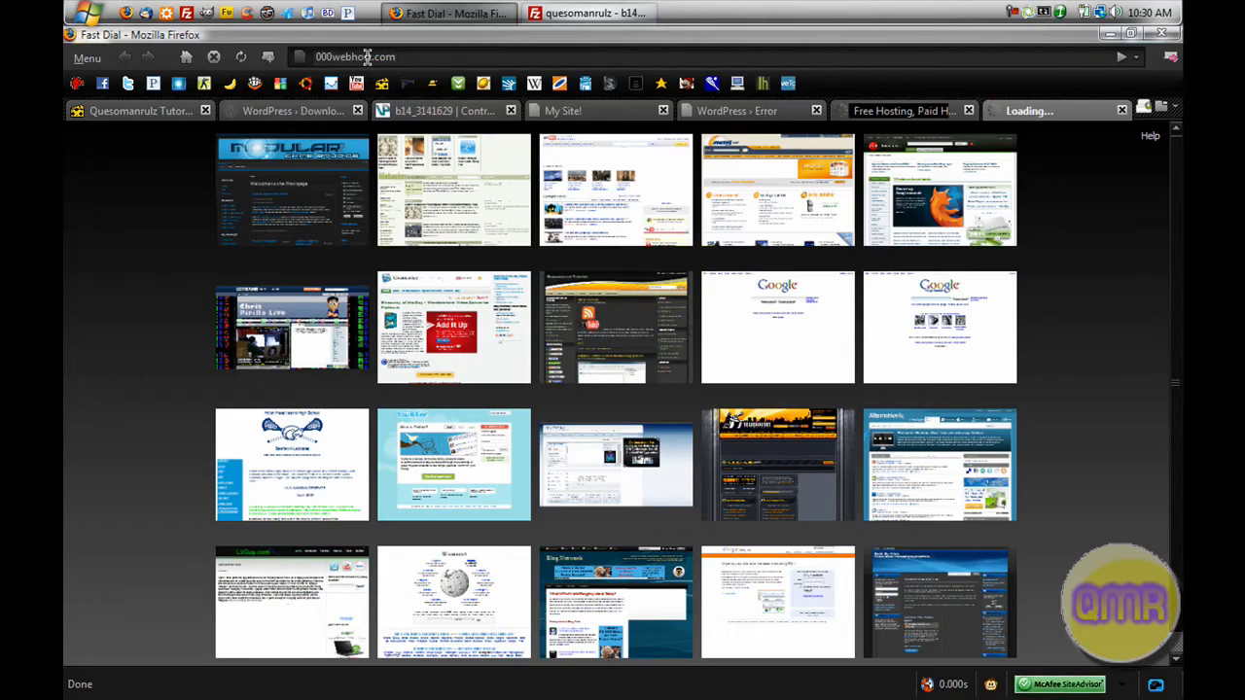
View the Byet and 000webhost home pages, dismissing the login pop-up, and close both hosting sites
click(860, 113)
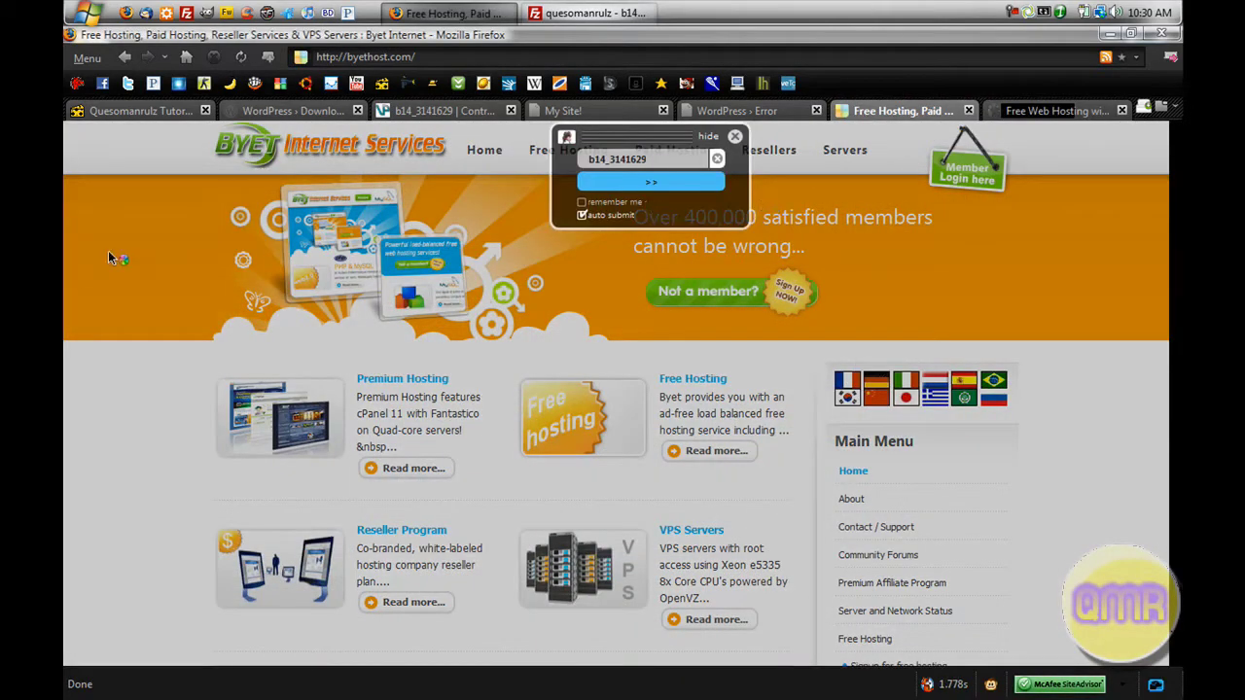
click(96, 231)
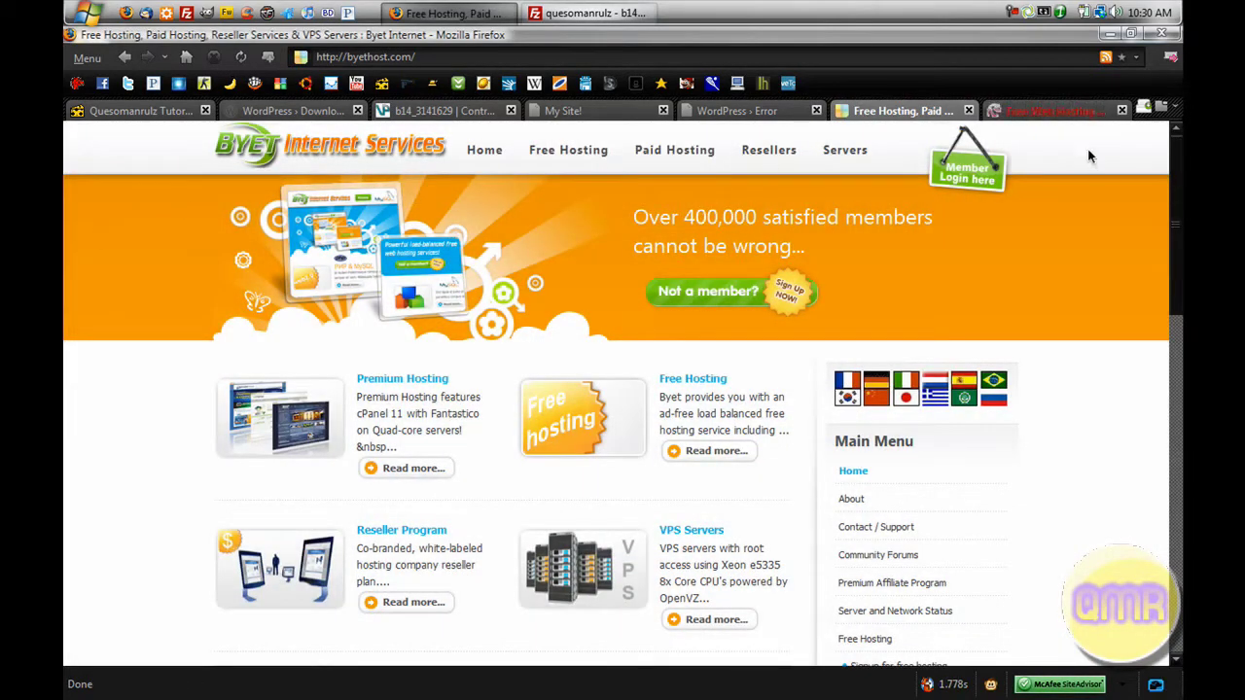
click(1087, 112)
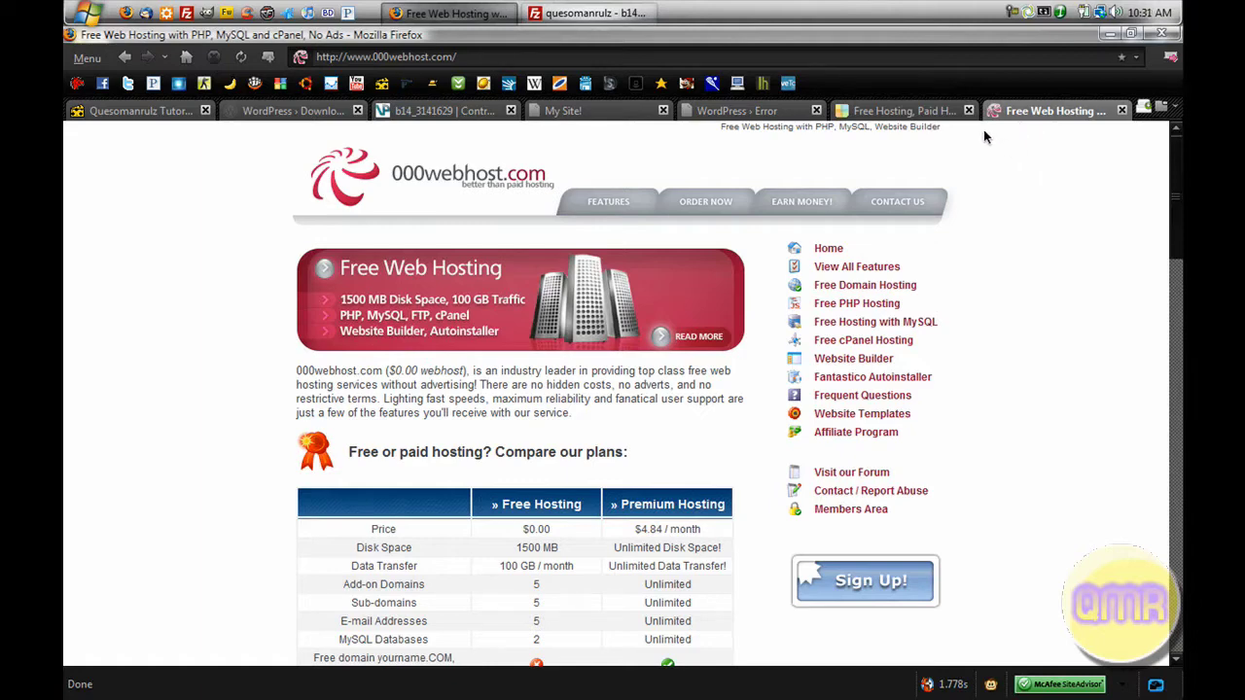
click(1121, 111)
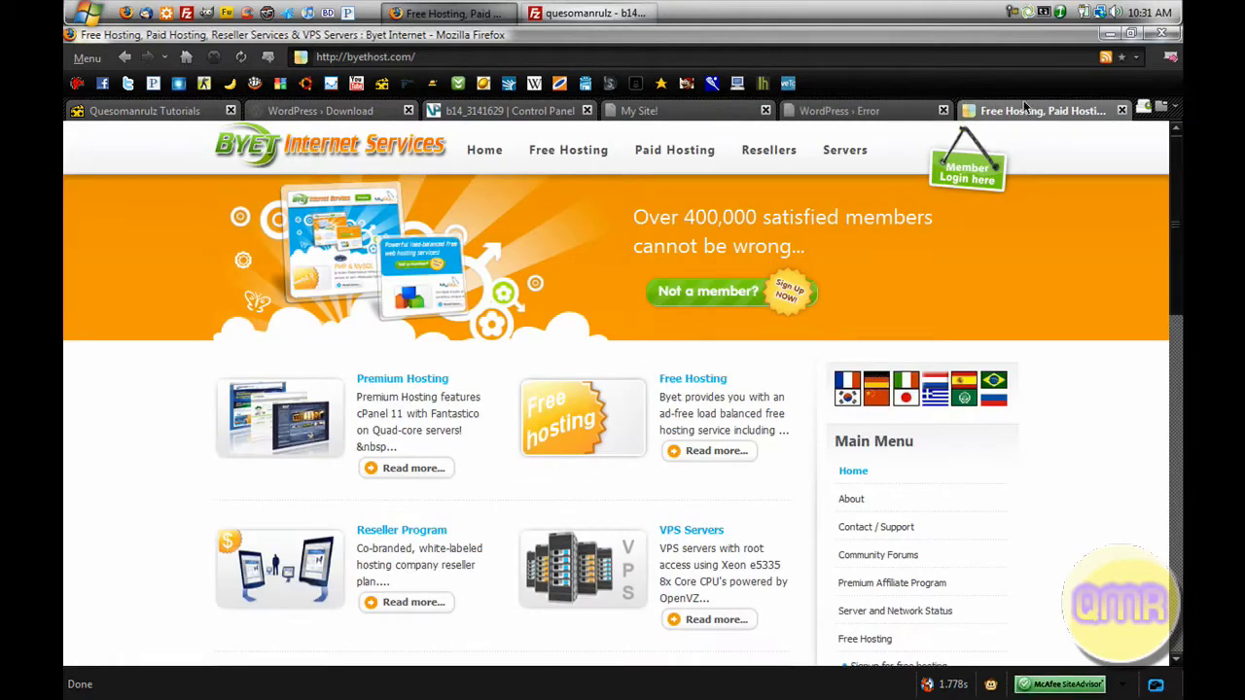
click(1121, 111)
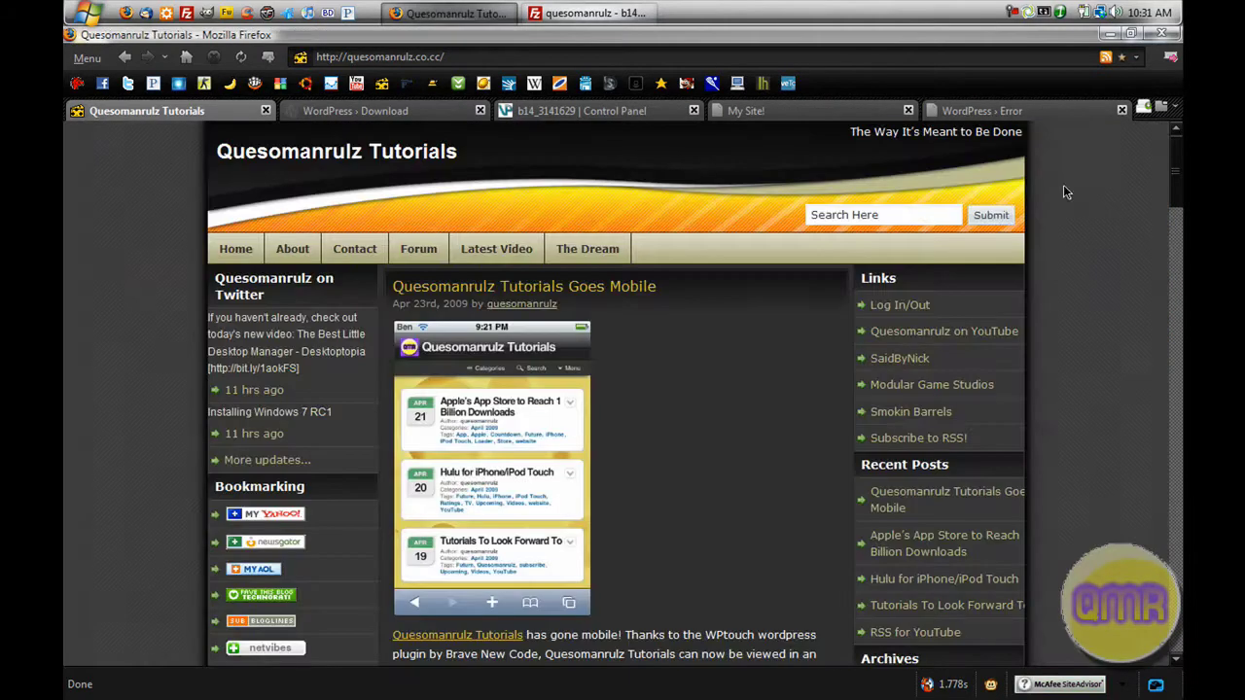
Open the Fantastico type script installer in the VistaPanel control panel, at its install domain selection
click(612, 112)
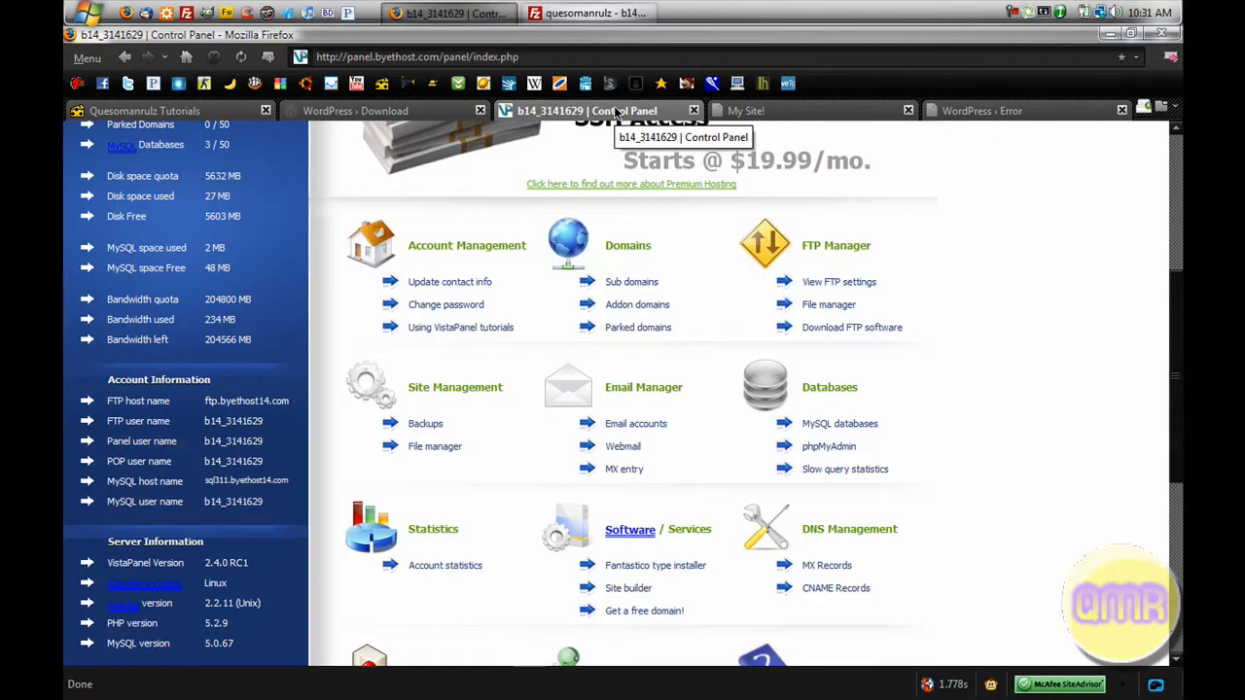
scroll(342, 311, up, 5)
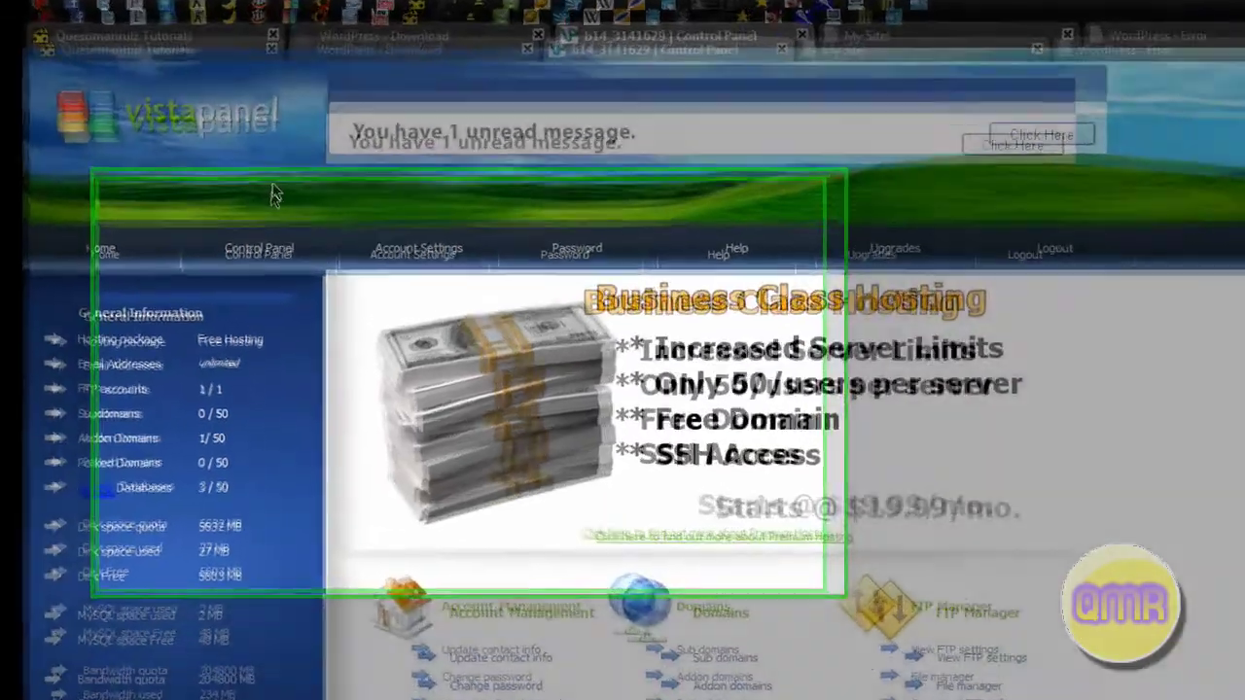
mouse_move(268, 284)
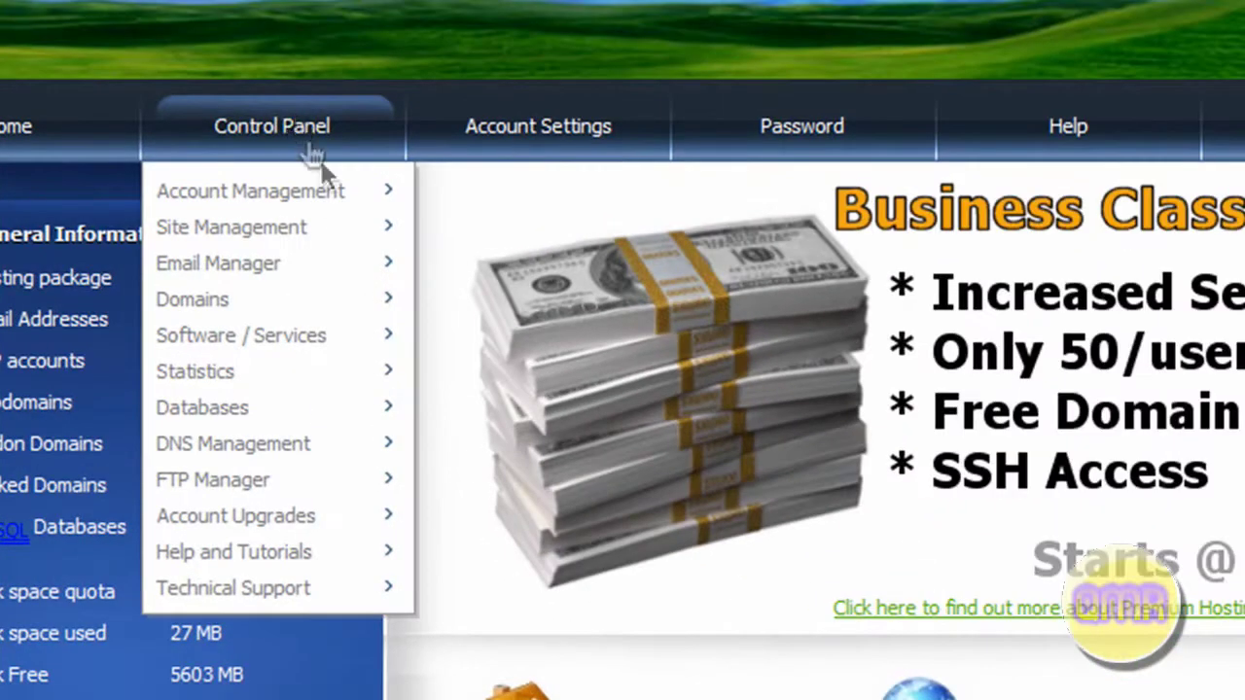
mouse_move(302, 342)
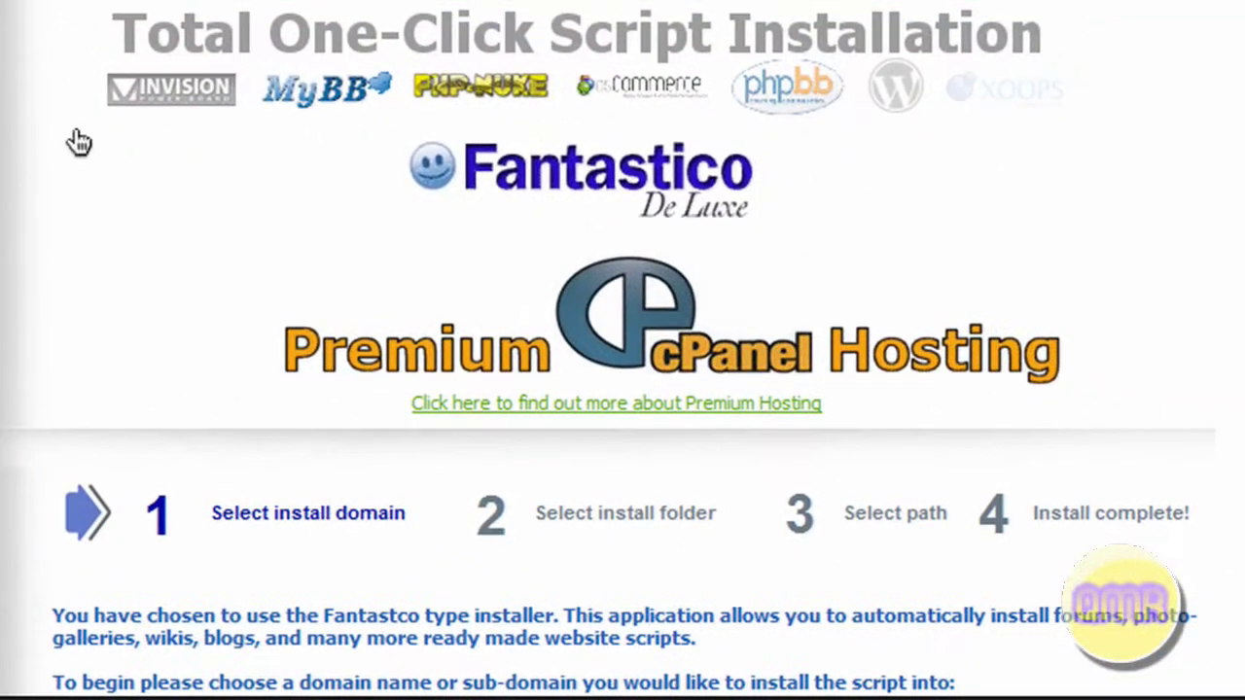
scroll(72, 139, down, 3)
scroll(63, 127, down, 3)
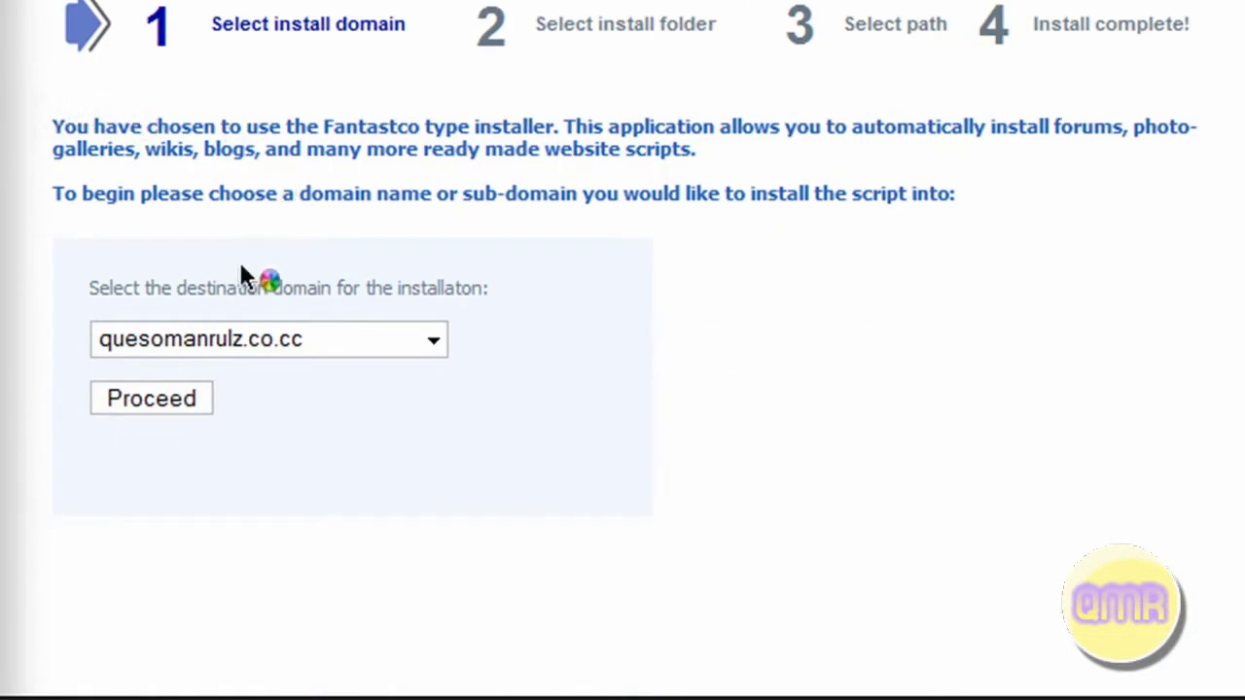
Choose quesomanrulz.byethost14.com as the destination domain for the script installation and proceed
click(431, 339)
click(356, 379)
click(151, 408)
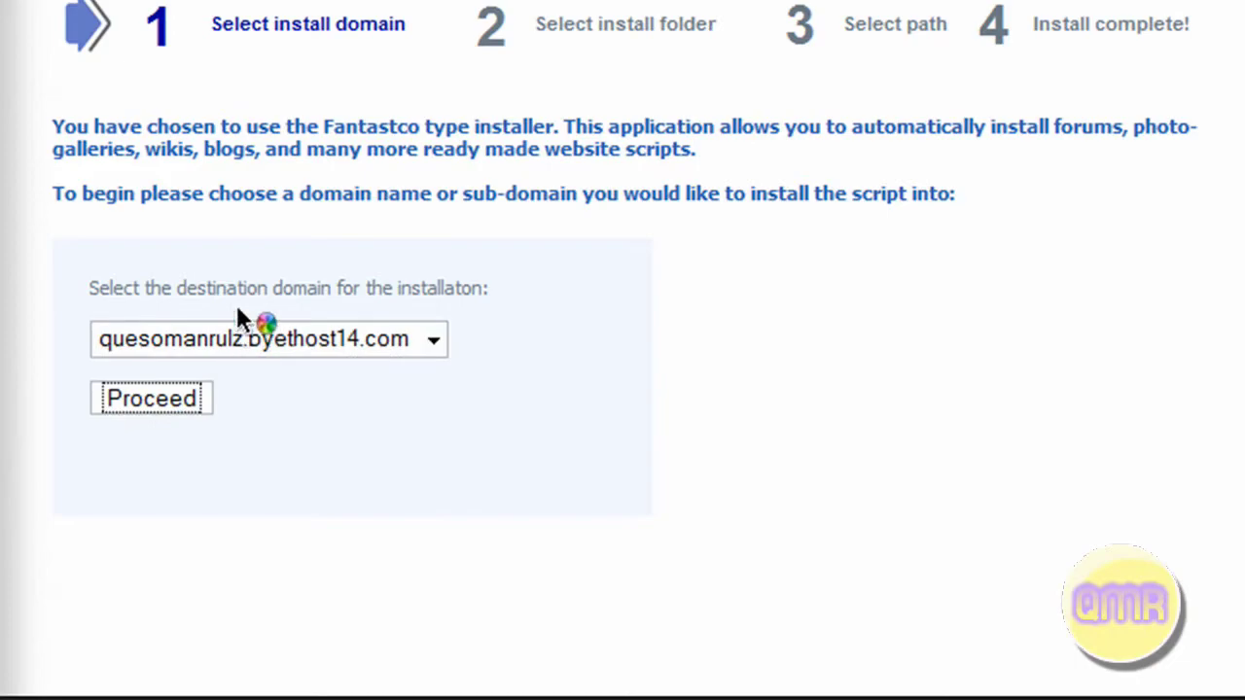
Choose WordPress 2.7.1 as the script to install and bring up its destination folder setting
scroll(227, 291, down, 15)
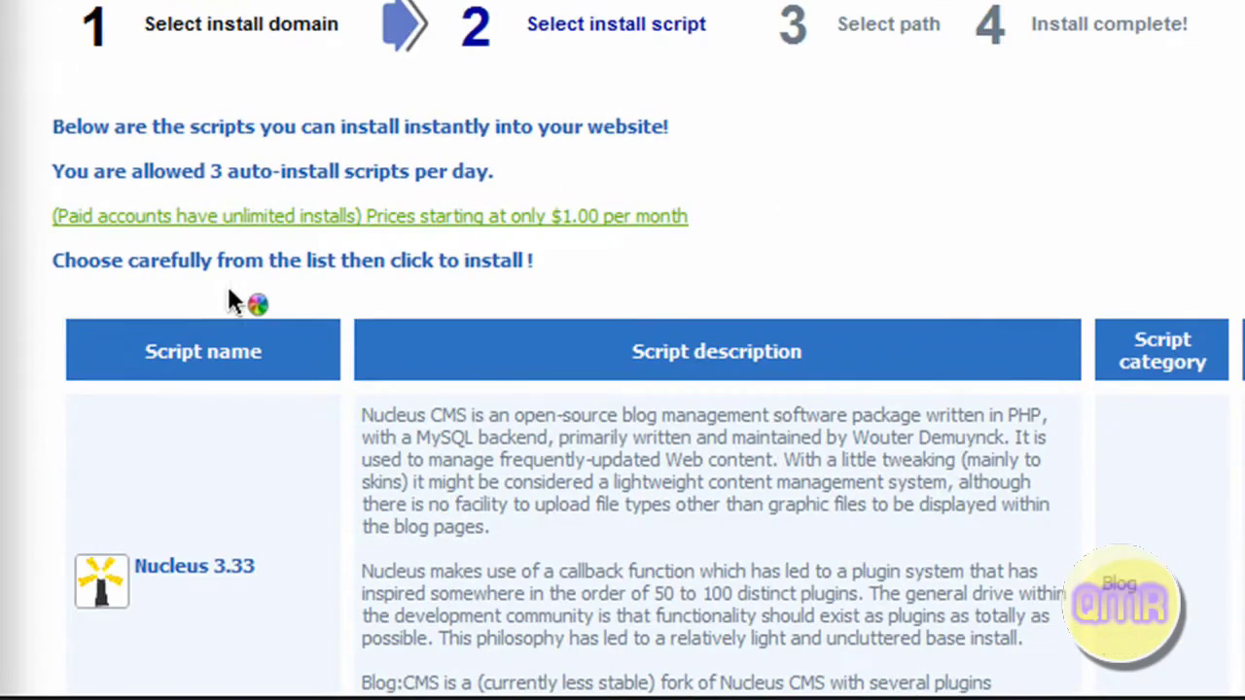
scroll(233, 243, up, 5)
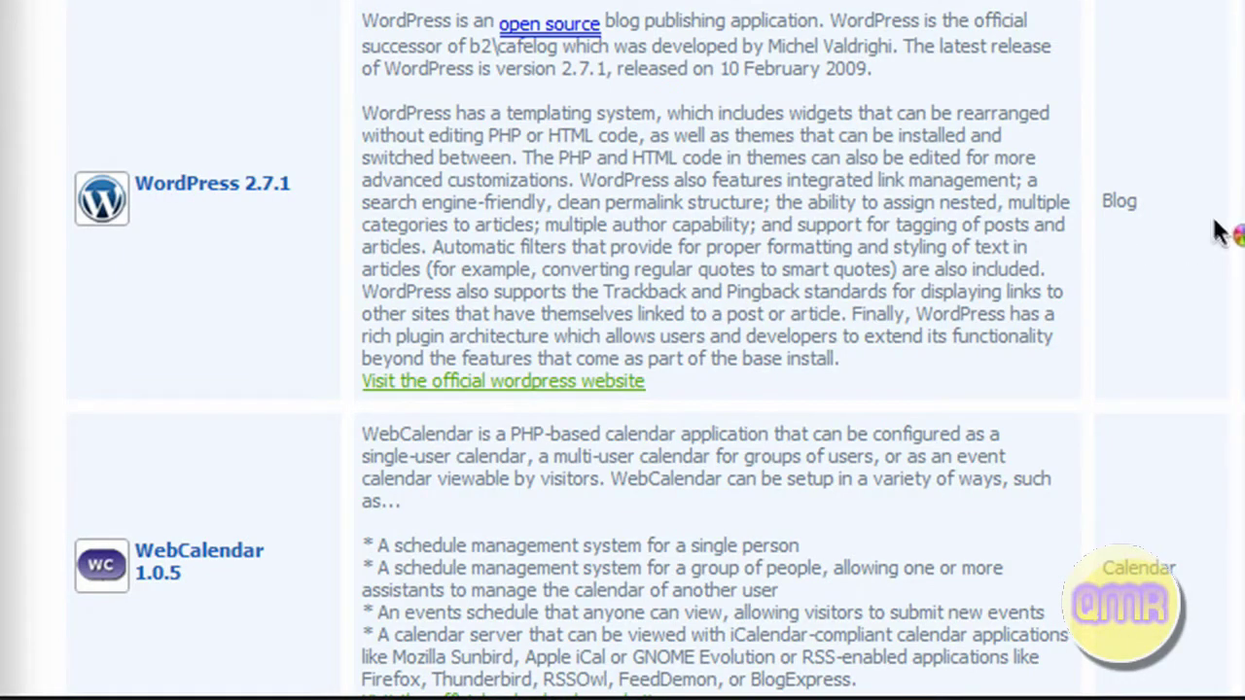
scroll(541, 159, down, 5)
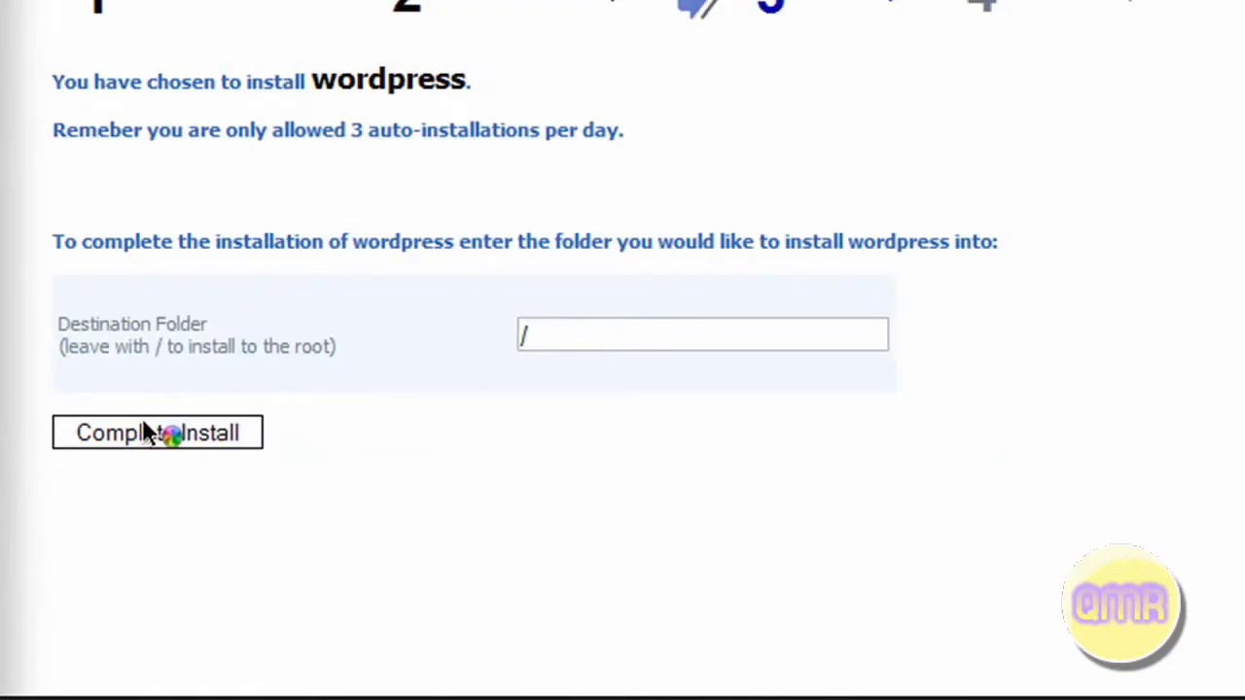
scroll(353, 42, up, 5)
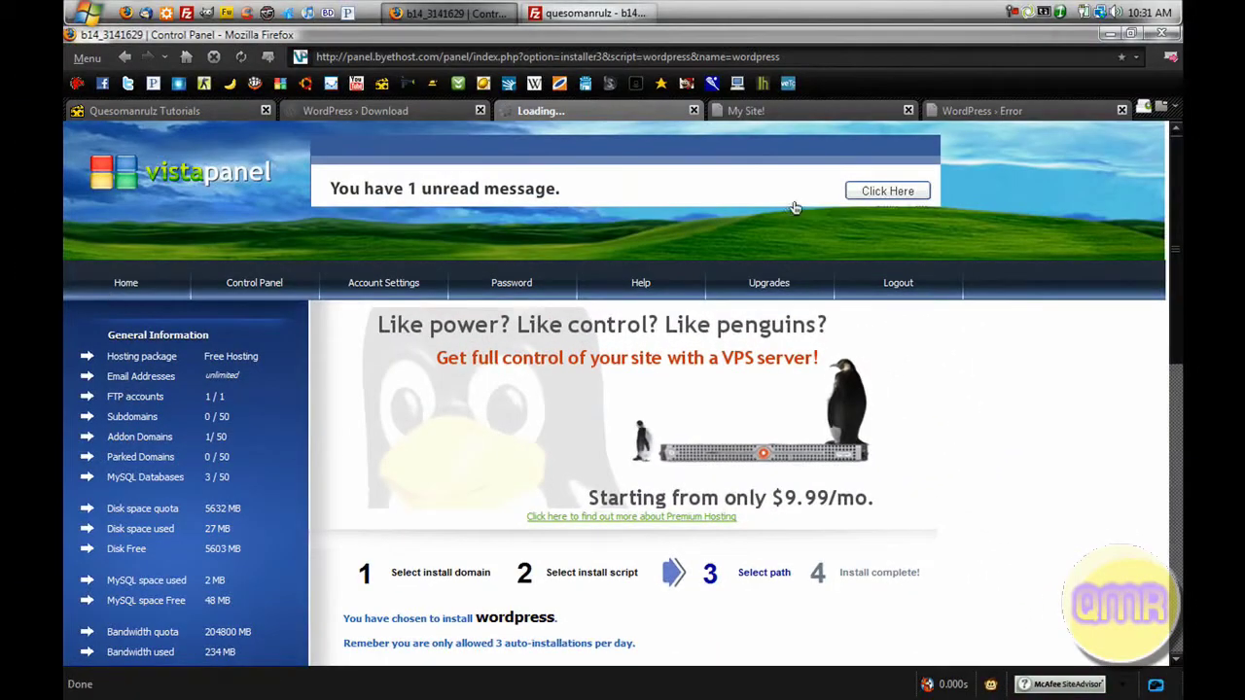
Show the WordPress.org download page and open the computer's Downloads folder in a file window over it
click(453, 111)
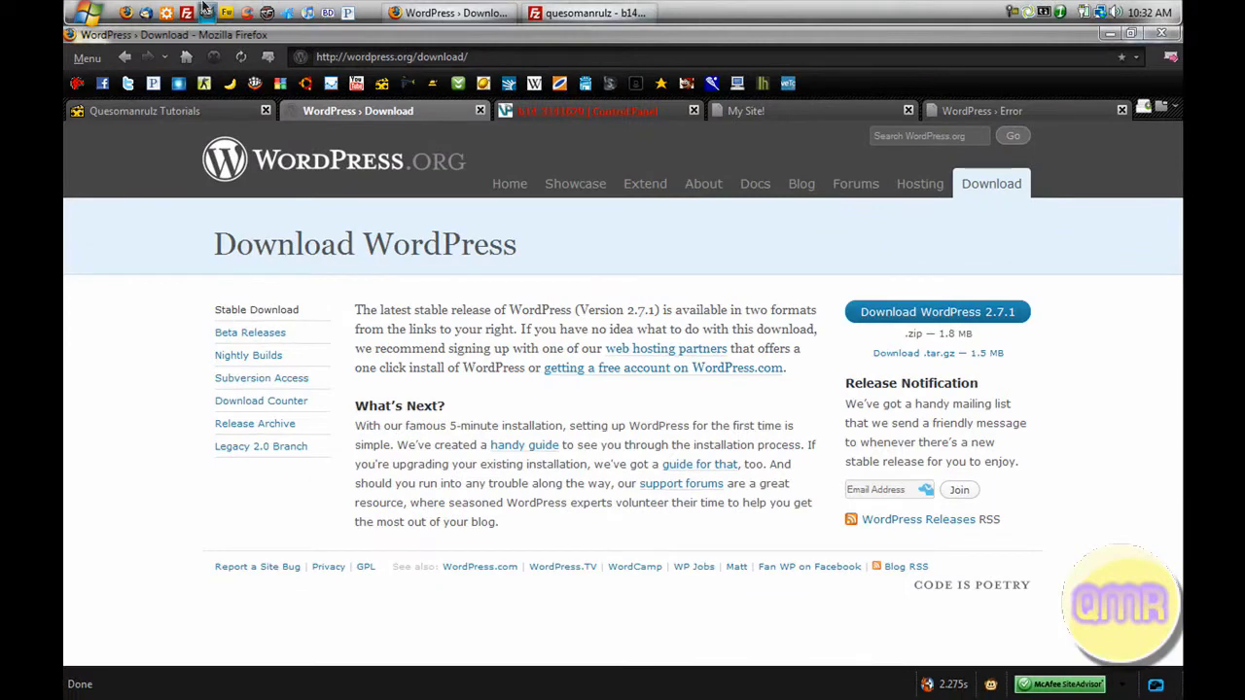
click(87, 12)
click(321, 107)
key(Right)
key(Right)
key(Right)
key(Right)
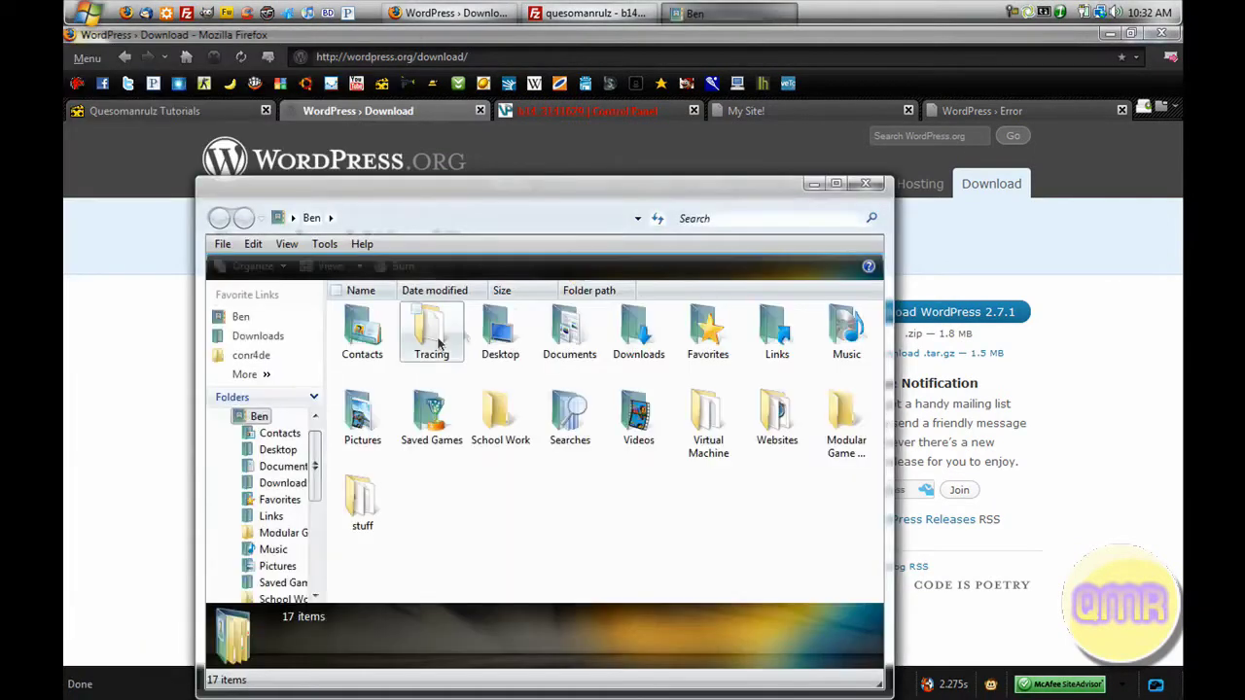
key(Return)
drag(577, 194, 592, 120)
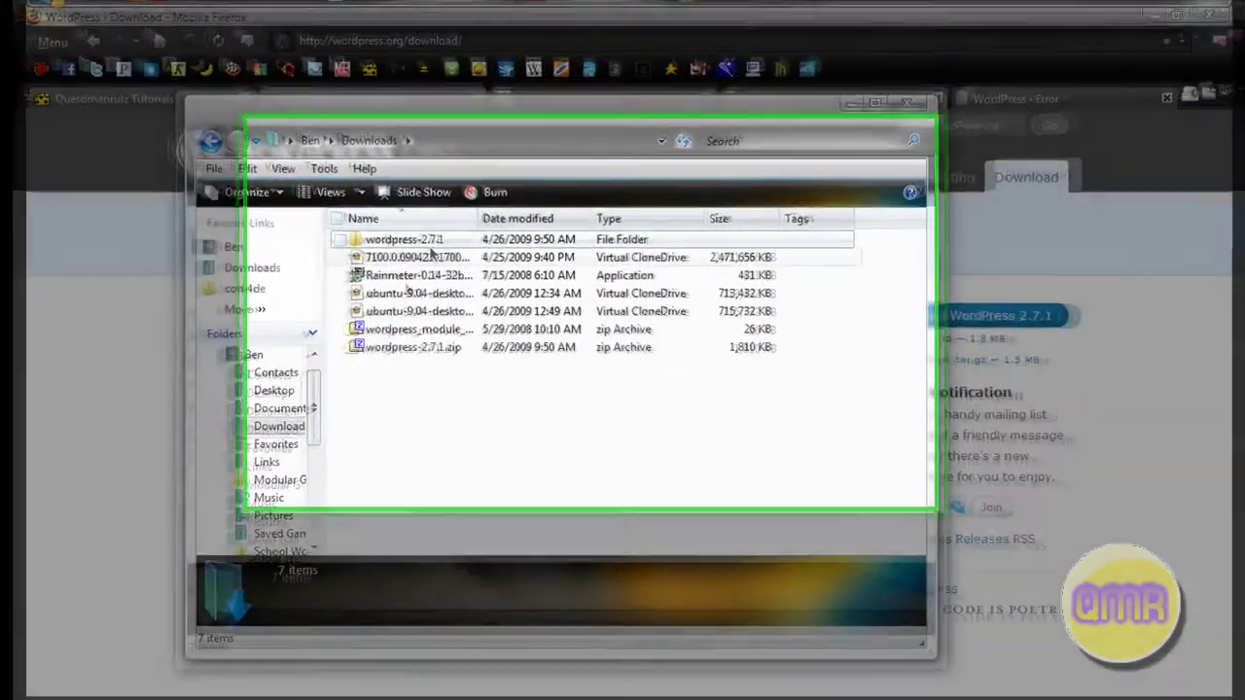
Locate wordpress-2.7.1.zip and look through the files in the extracted wordpress folder, returning to its parent folder
click(405, 346)
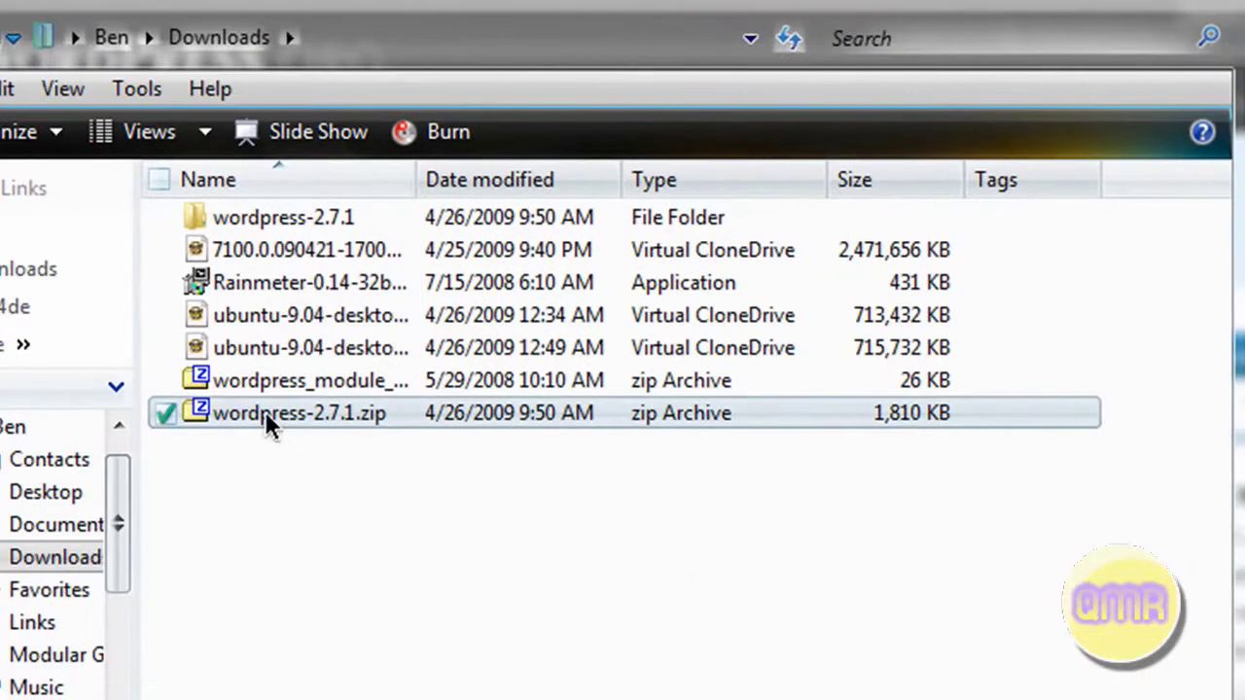
double_click(374, 222)
double_click(284, 222)
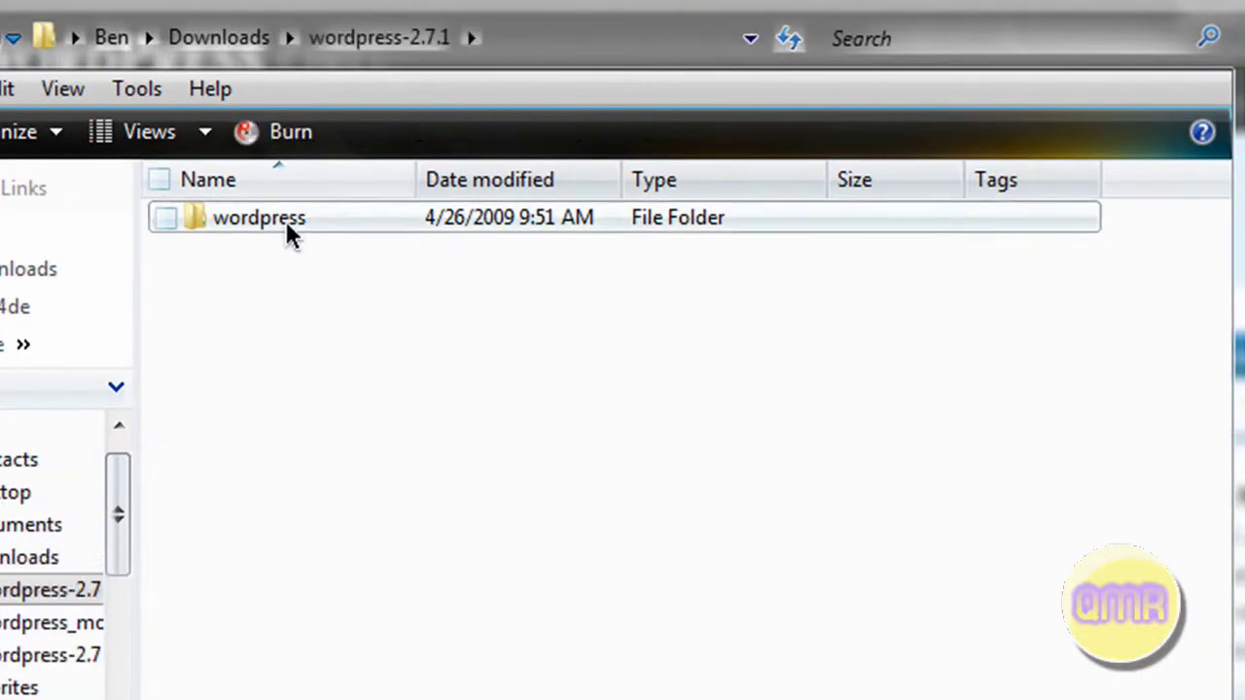
scroll(465, 479, down, 3)
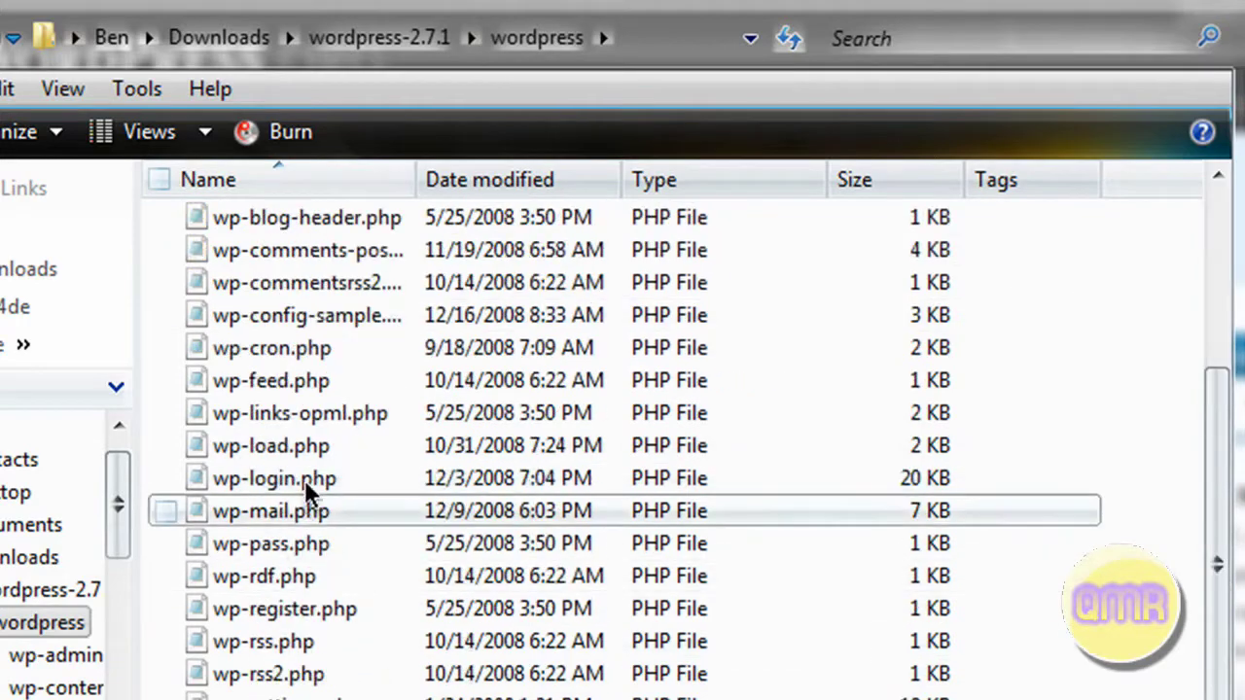
scroll(311, 495, up, 3)
key(BackSpace)
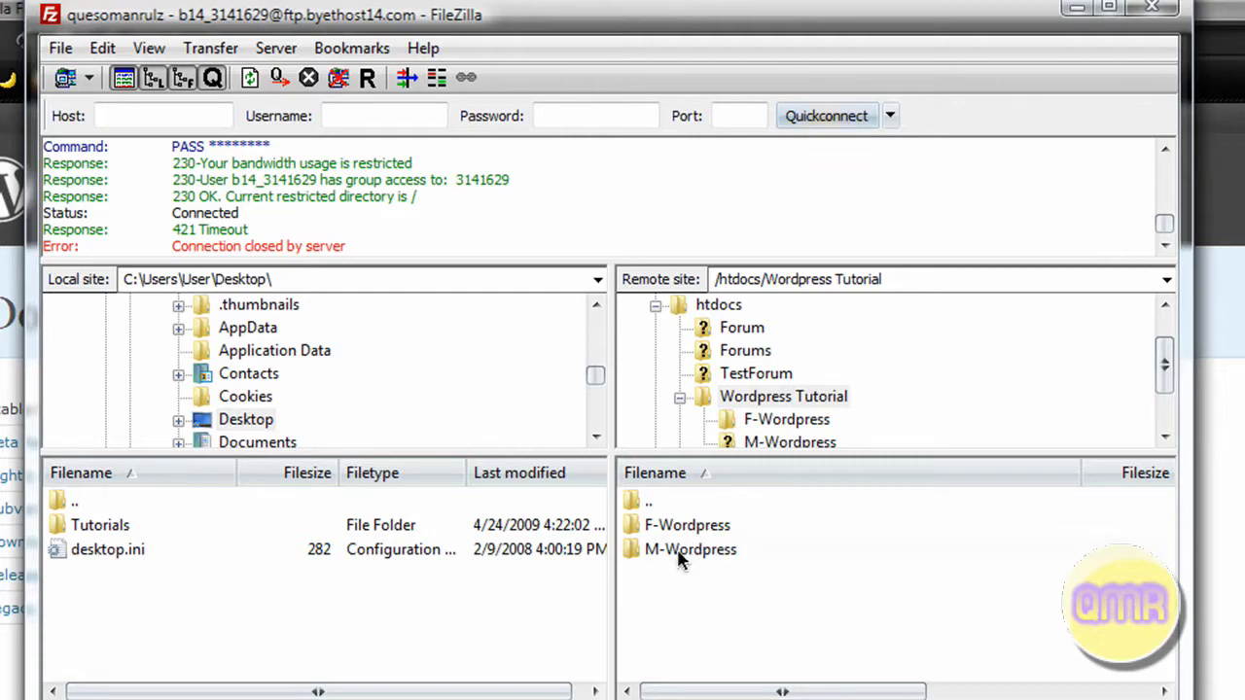
Look inside the remote M-Wordpress folder in FileZilla and return to the Wordpress Tutorial folder before minimizing the window
double_click(679, 552)
double_click(679, 503)
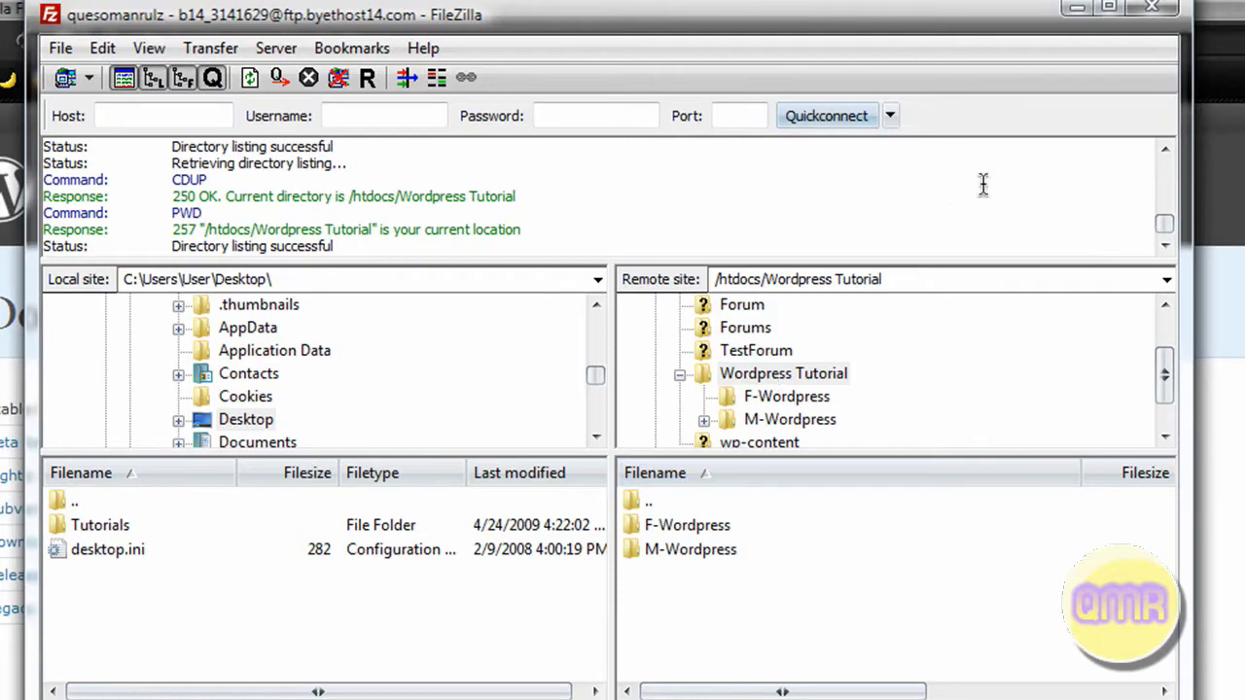
click(1077, 9)
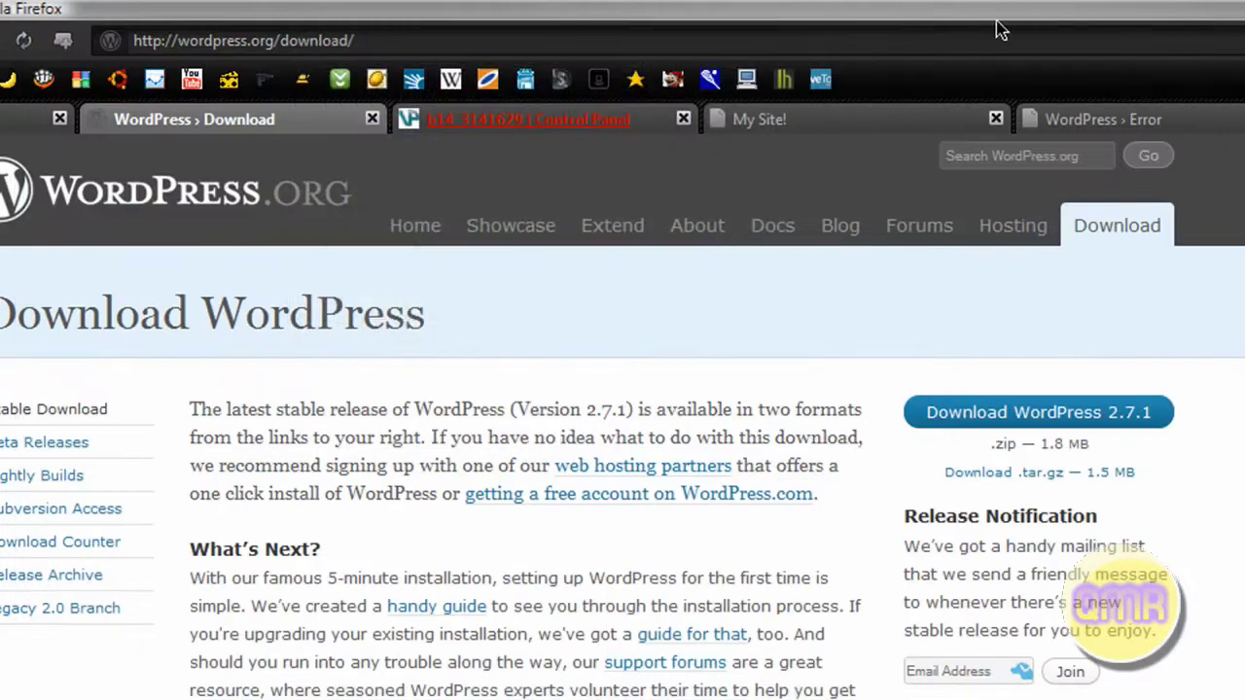
Highlight the address of the My Site! WordPress page in Firefox and switch back to FileZilla
click(933, 122)
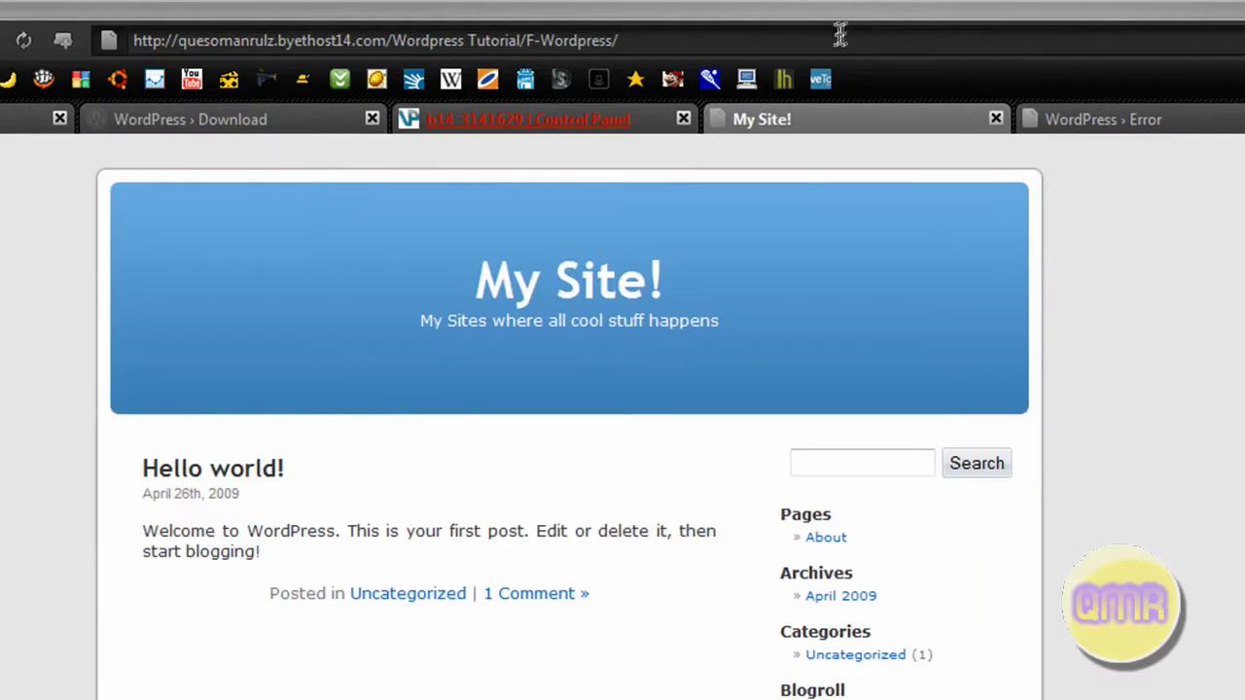
click(645, 40)
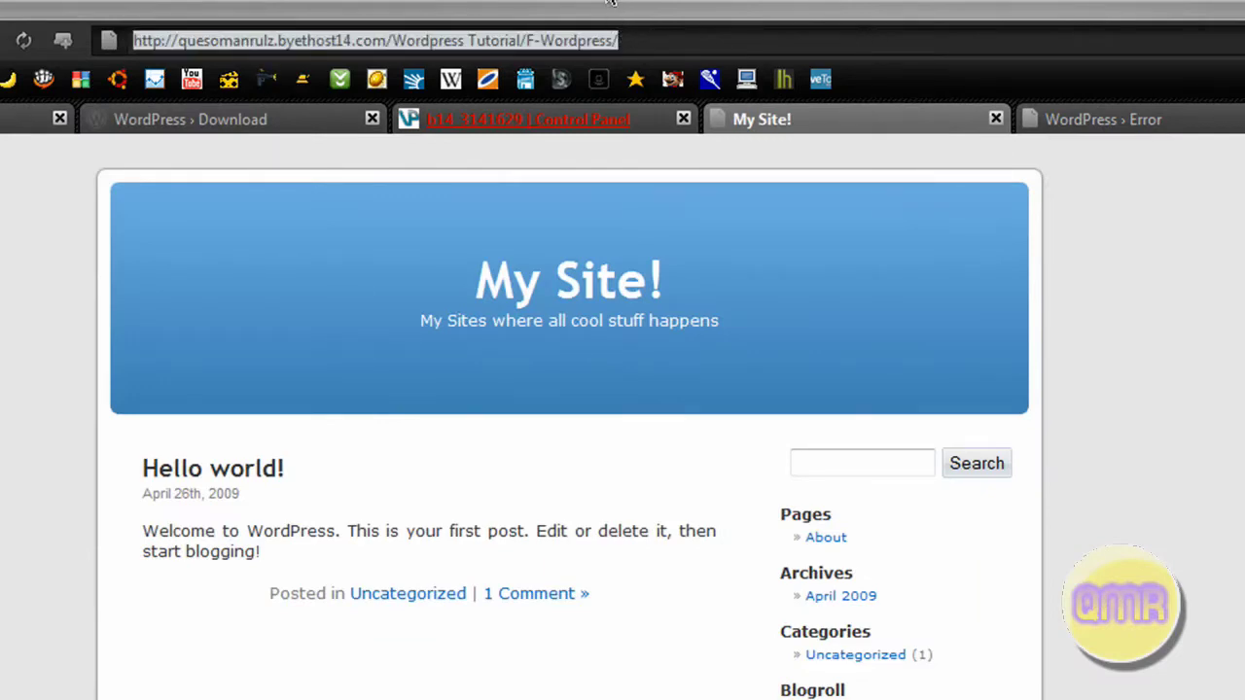
key(alt+Tab)
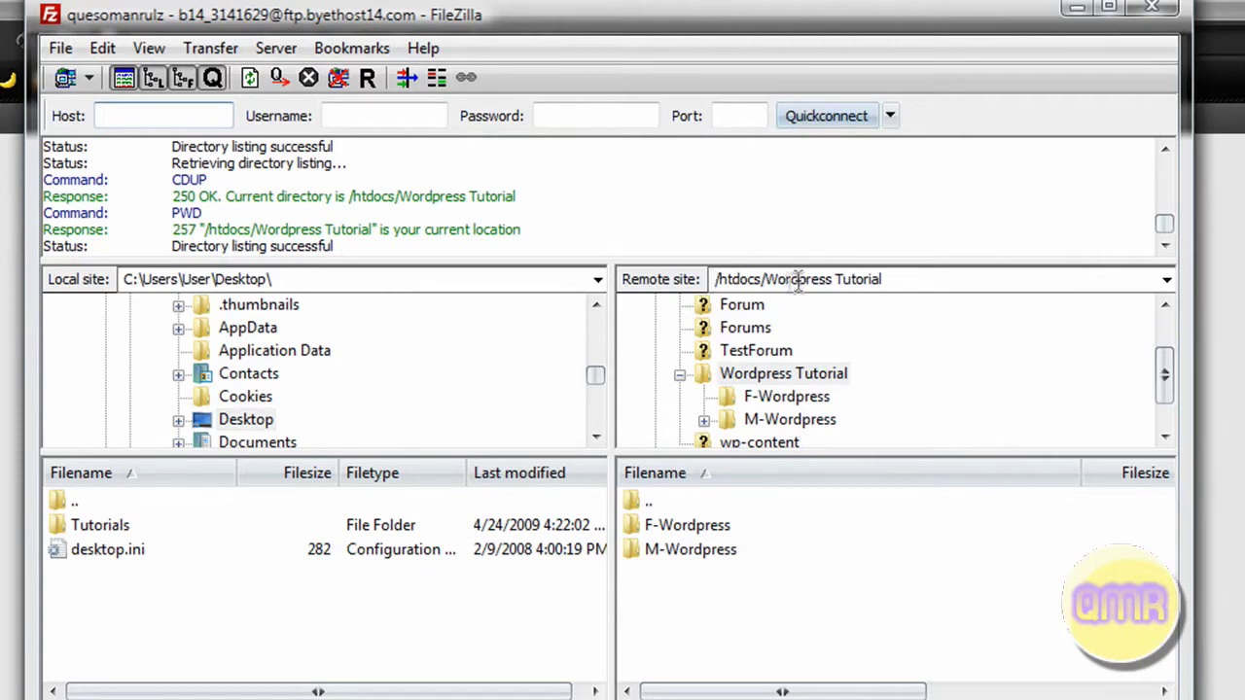
Minimize FileZilla and highlight the Wordpress Tutorial/F-Wordpress/ part of the My Site! address in Firefox
click(1074, 13)
click(634, 42)
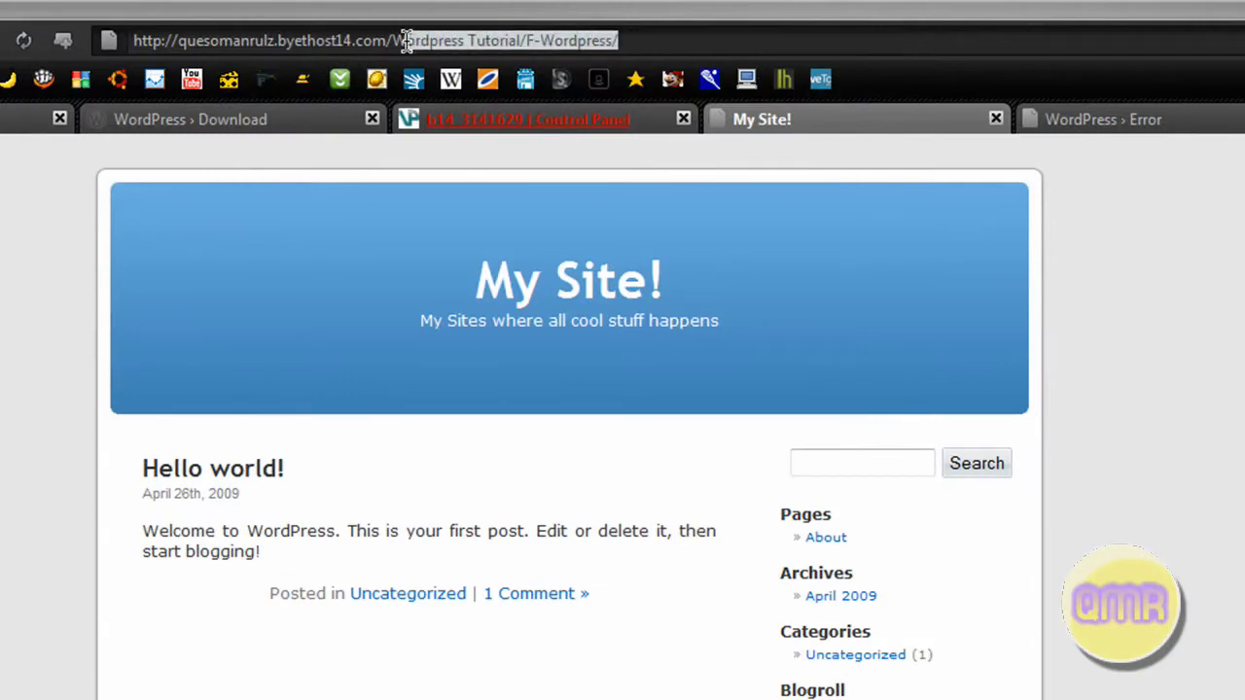
drag(406, 41, 390, 41)
click(723, 39)
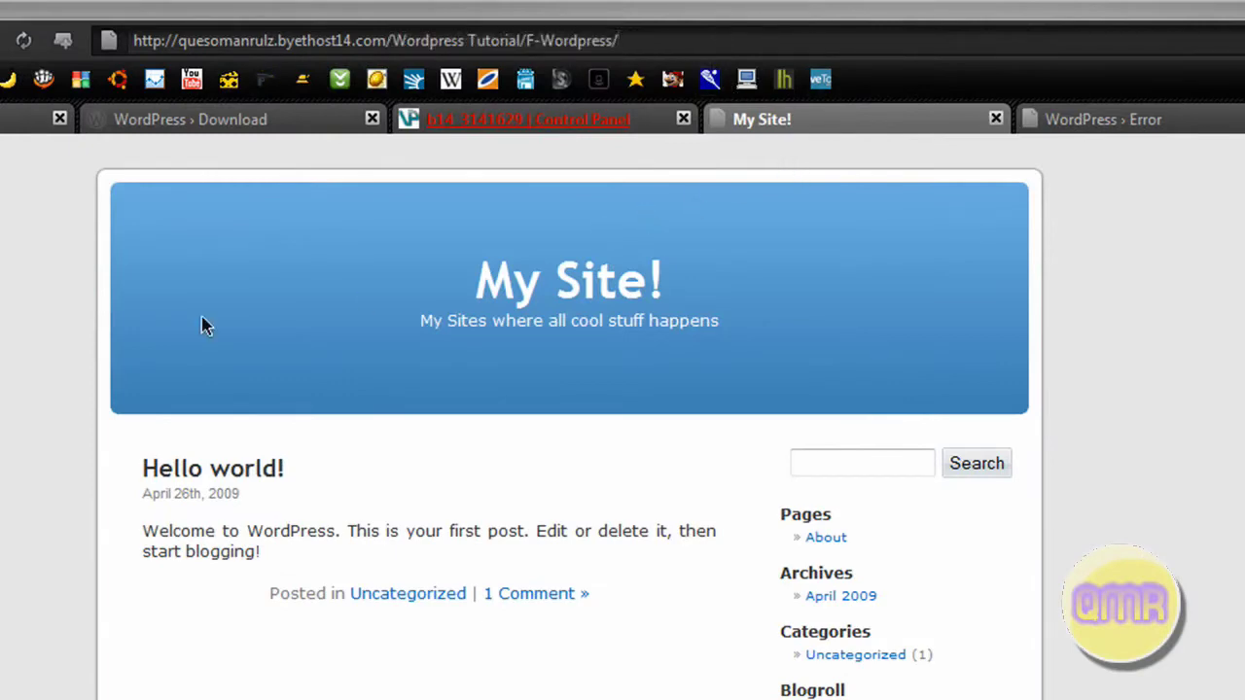
Look over the My Site! blog page, from its header to the sidebar links and back
scroll(437, 331, down, 3)
scroll(431, 321, up, 3)
scroll(133, 327, down, 3)
scroll(133, 317, up, 3)
scroll(279, 344, down, 3)
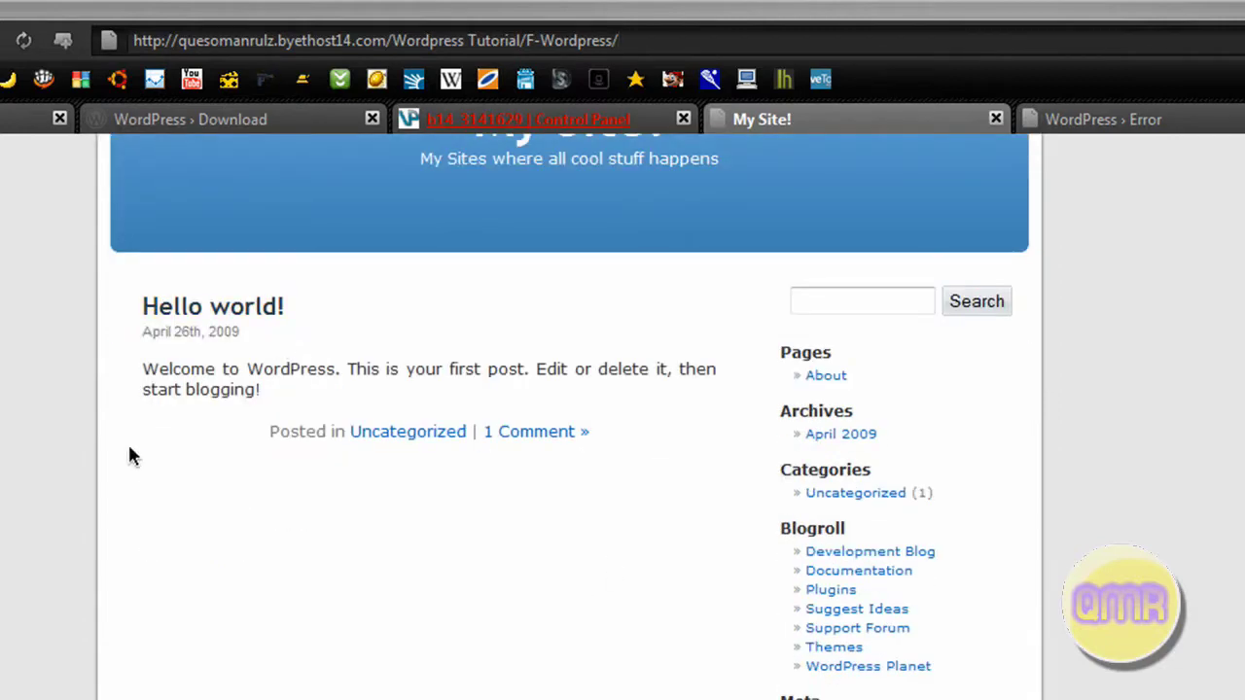
scroll(121, 448, up, 3)
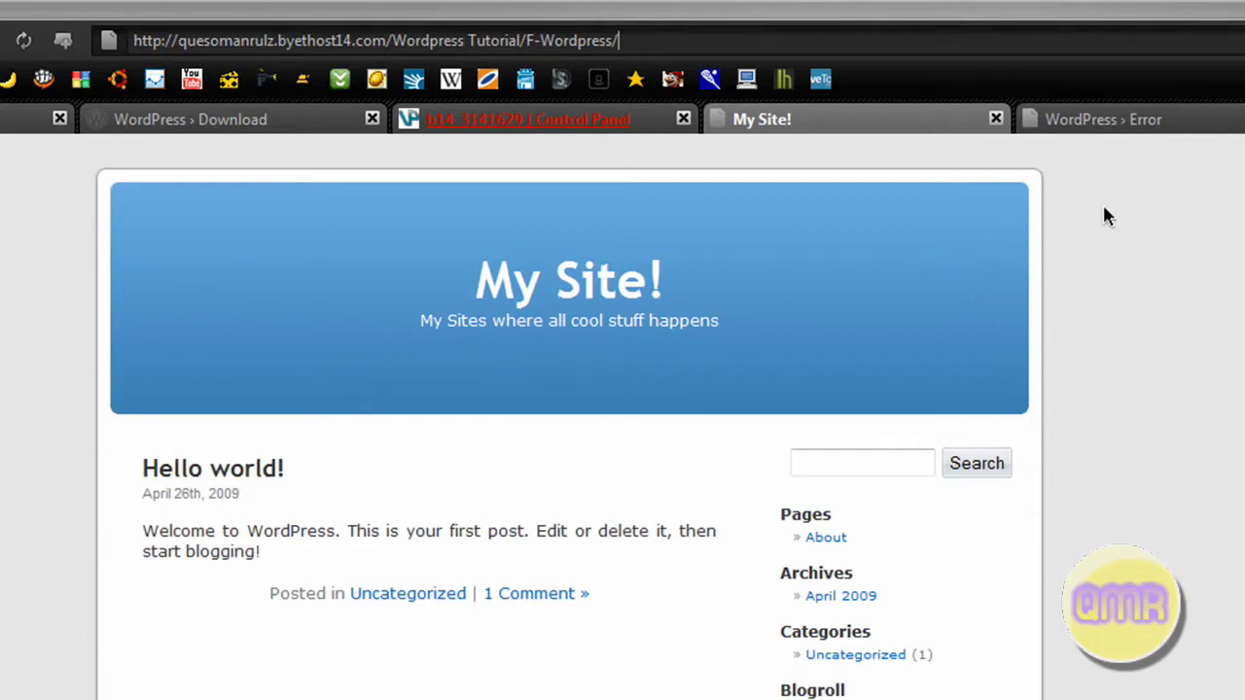
Show the M-Wordpress page, start creating a configuration file and continue to the database details form
click(1134, 123)
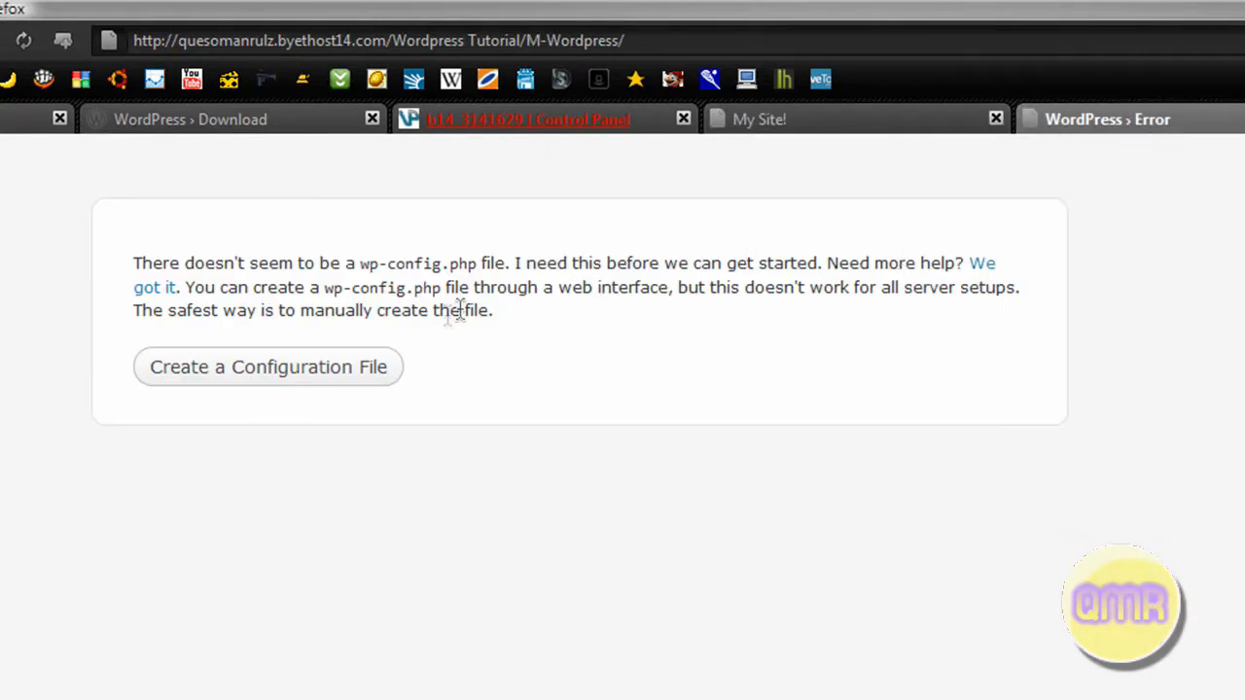
click(253, 377)
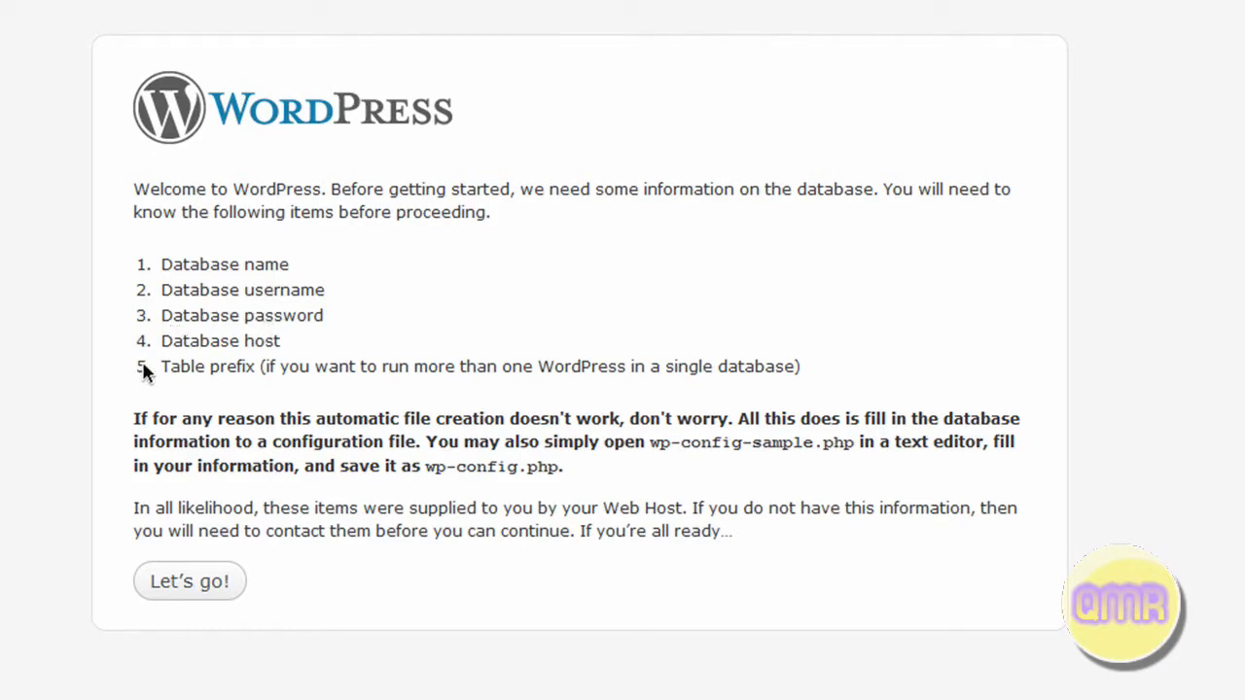
click(175, 592)
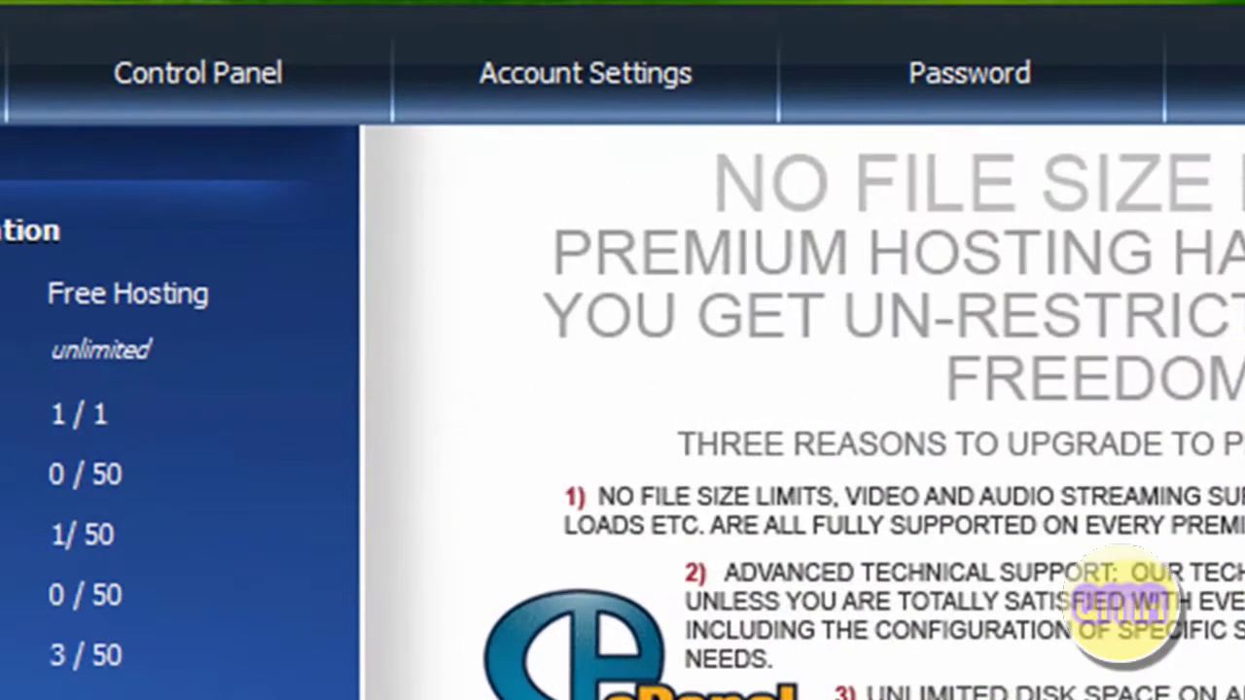
Open the MySQL Databases page of the hosting control panel and copy the name of the first listed database
mouse_move(248, 73)
mouse_move(184, 482)
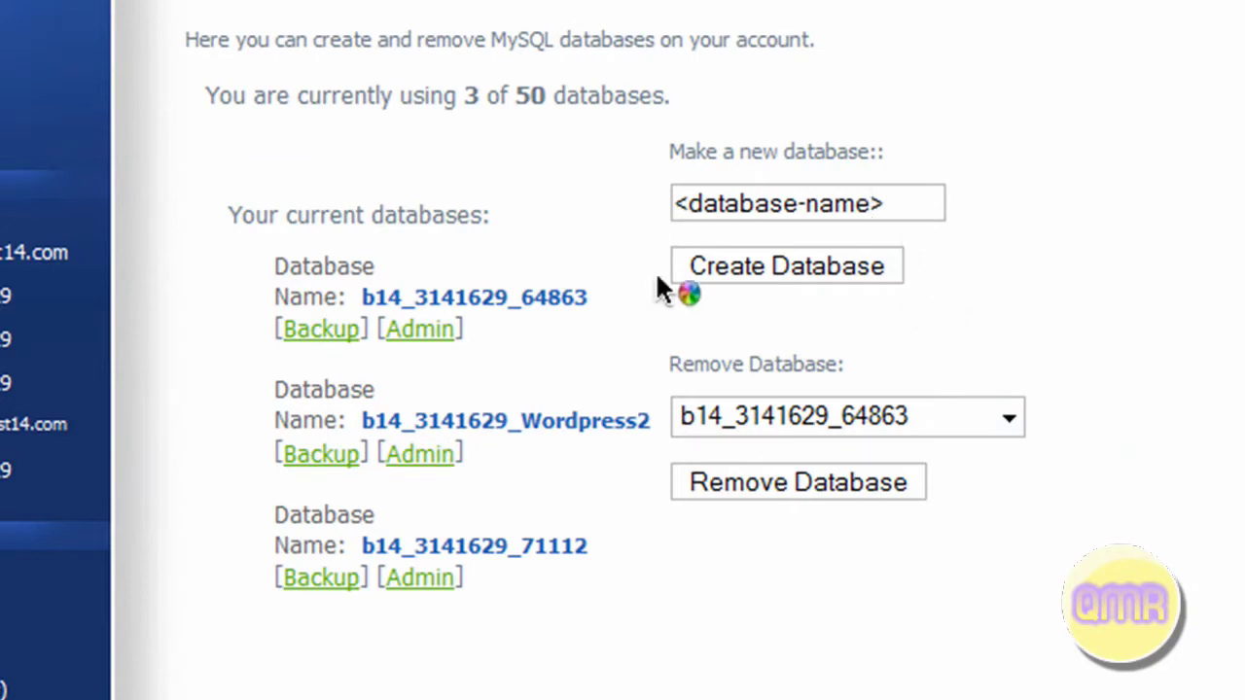
click(817, 204)
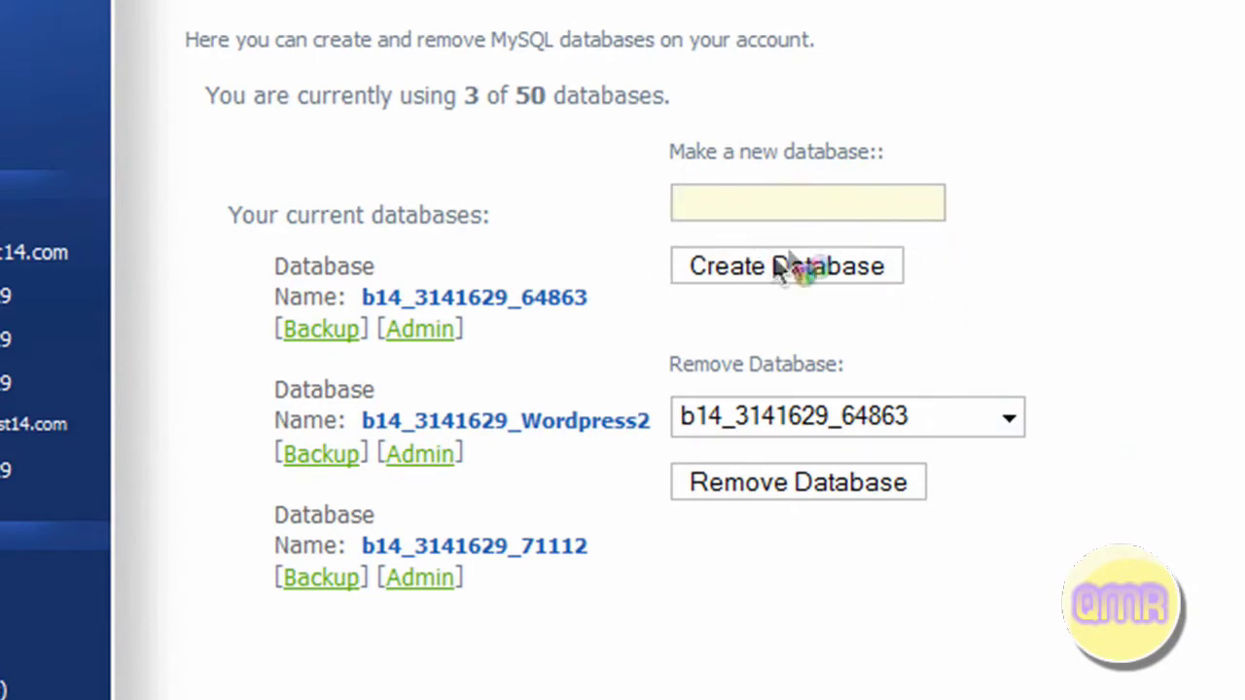
click(613, 333)
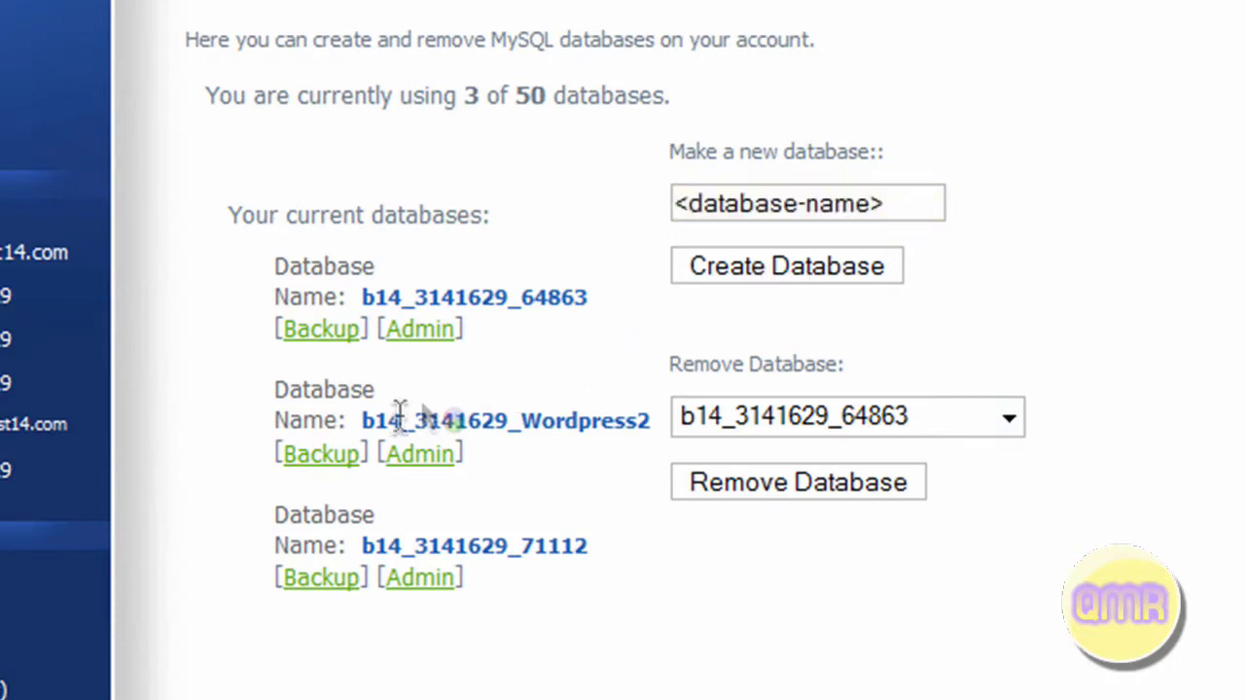
drag(360, 428, 667, 422)
drag(603, 298, 362, 297)
key(ctrl+c)
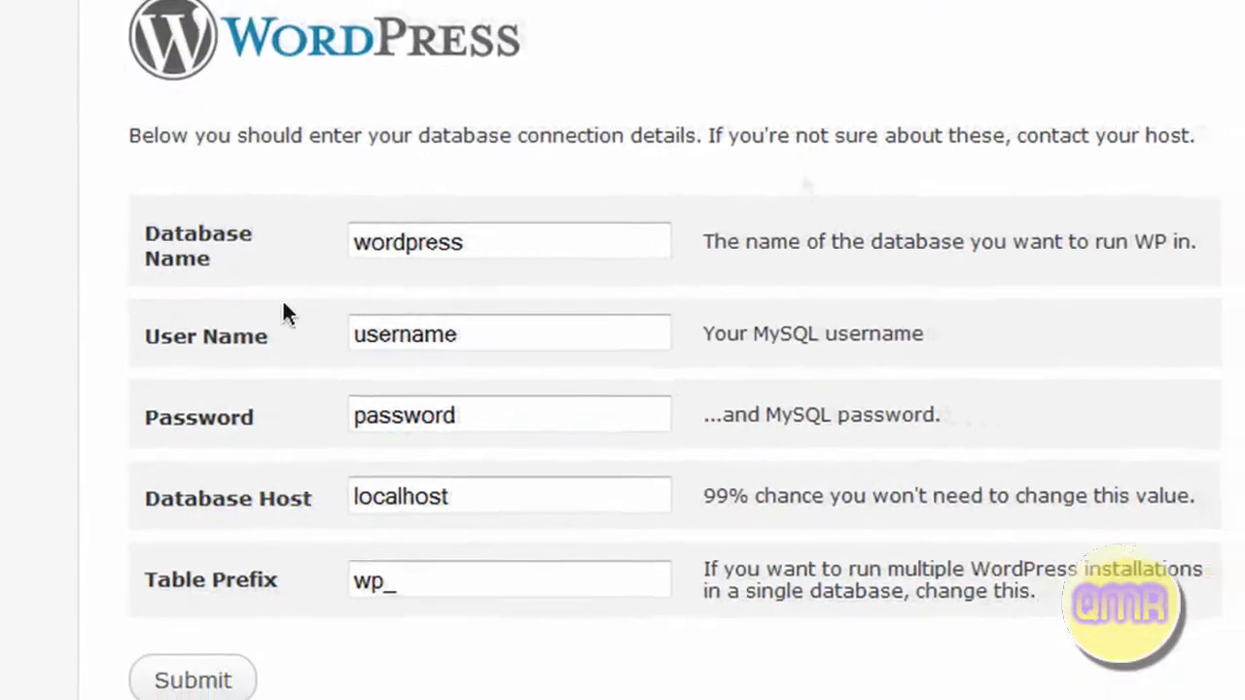
Replace the Database Name value in the WordPress setup form with the copied database name
double_click(552, 242)
key(ctrl+v)
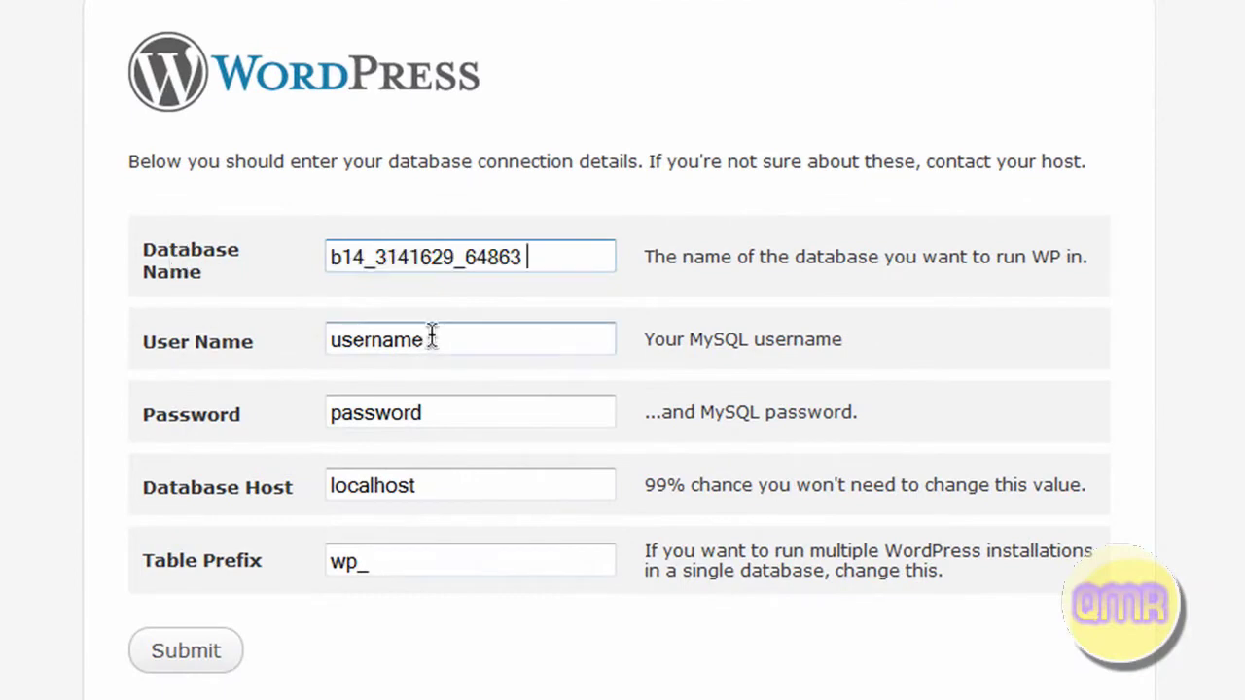
click(496, 341)
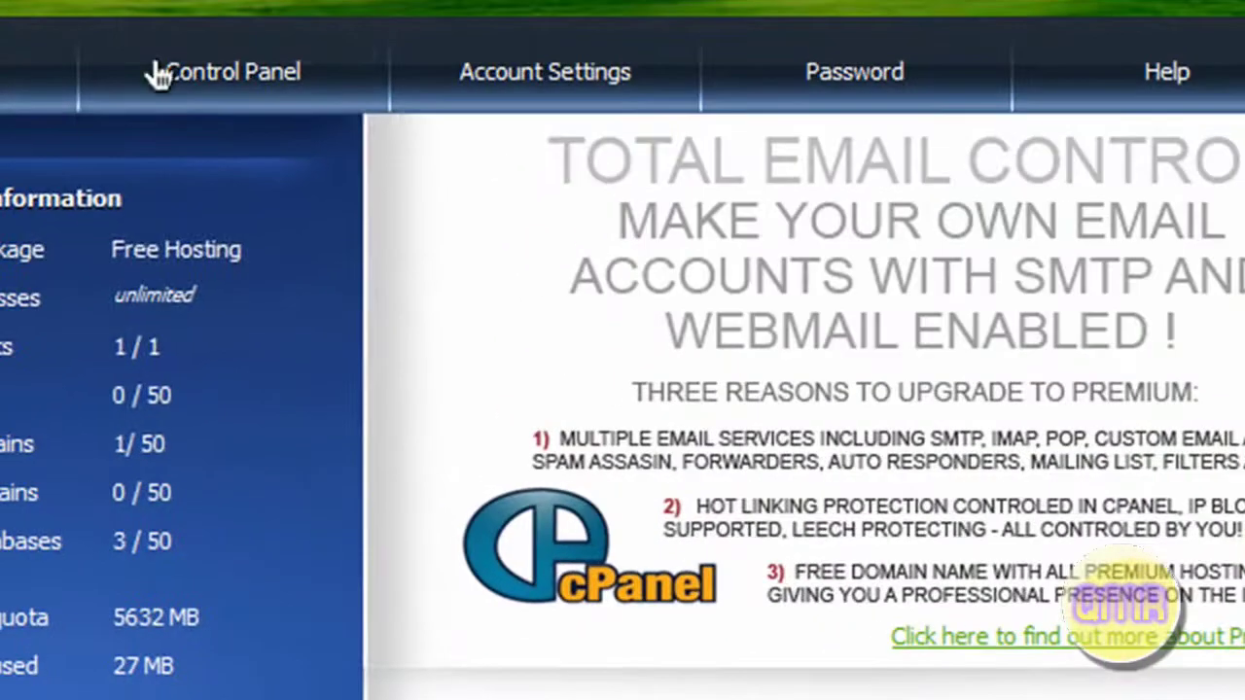
Look through the categories of the hosting site's Control Panel and return to the WordPress setup form
mouse_move(155, 86)
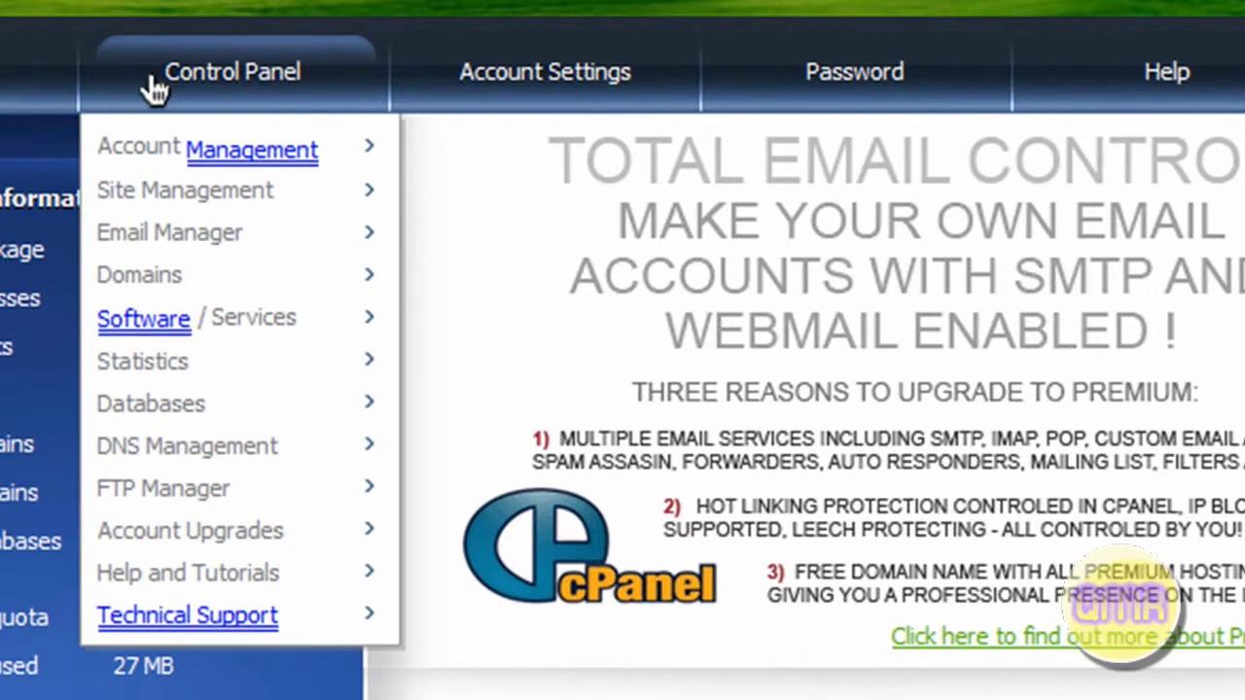
mouse_move(172, 147)
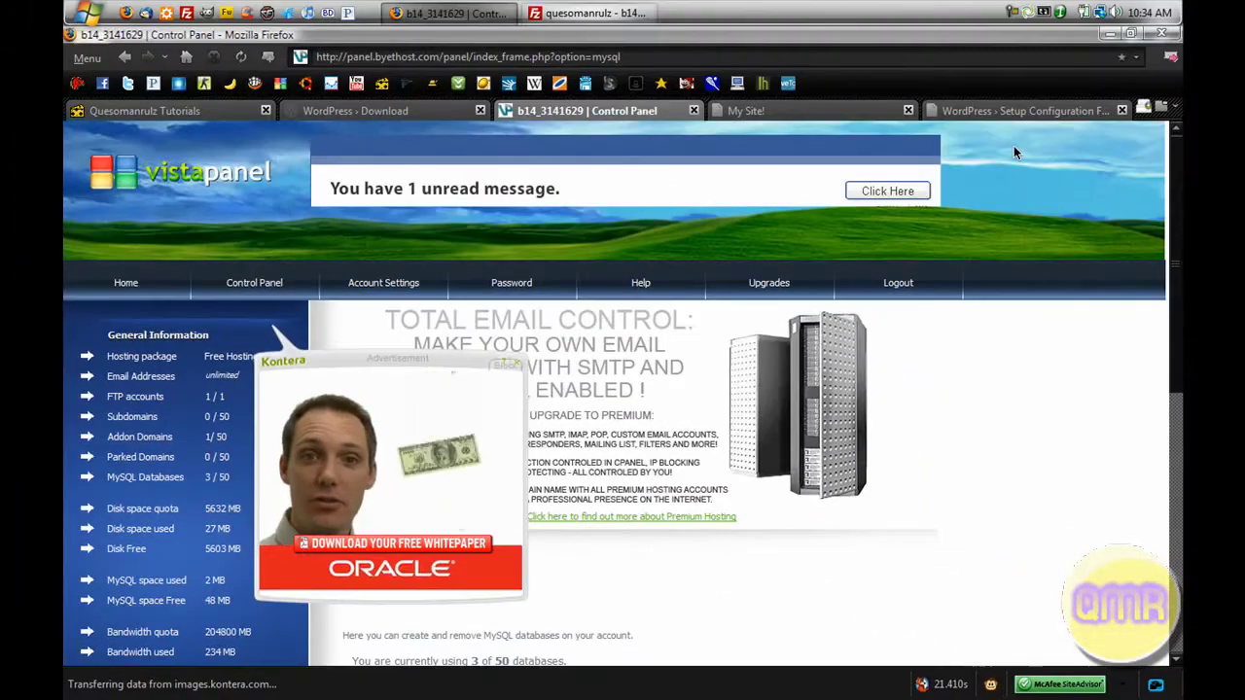
click(1012, 113)
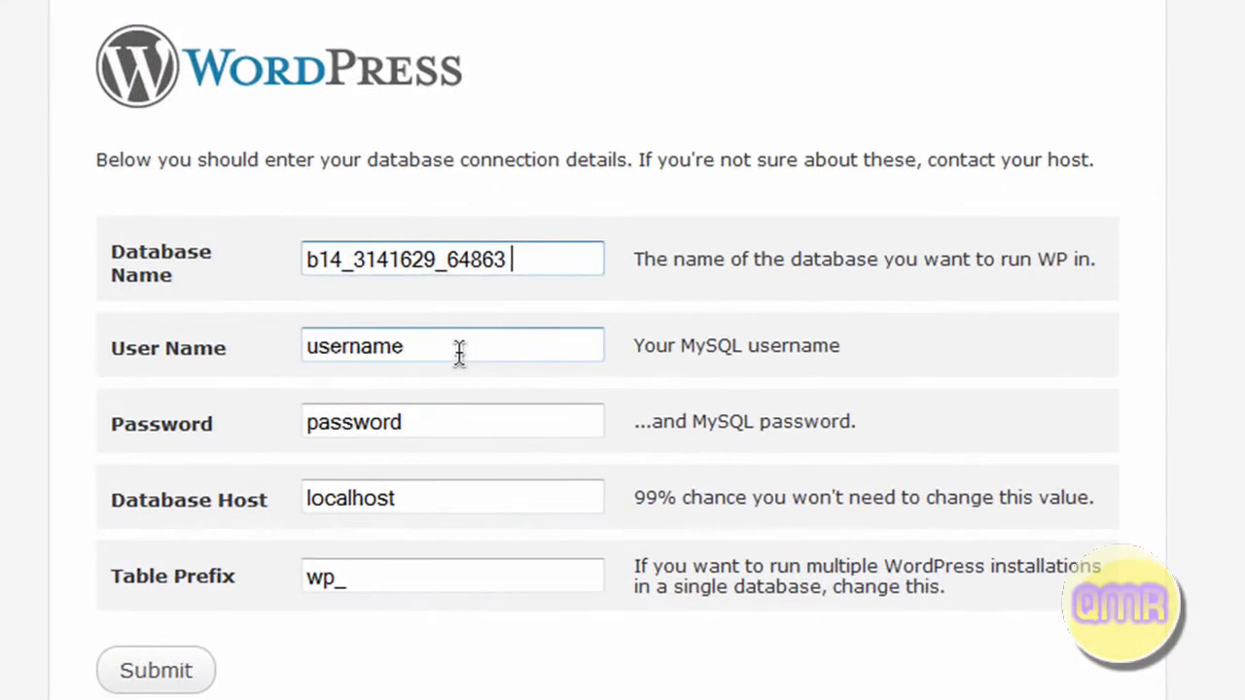
Go through the User Name, Password, Database Host and Table Prefix fields of the setup form without changing them
double_click(530, 367)
click(436, 428)
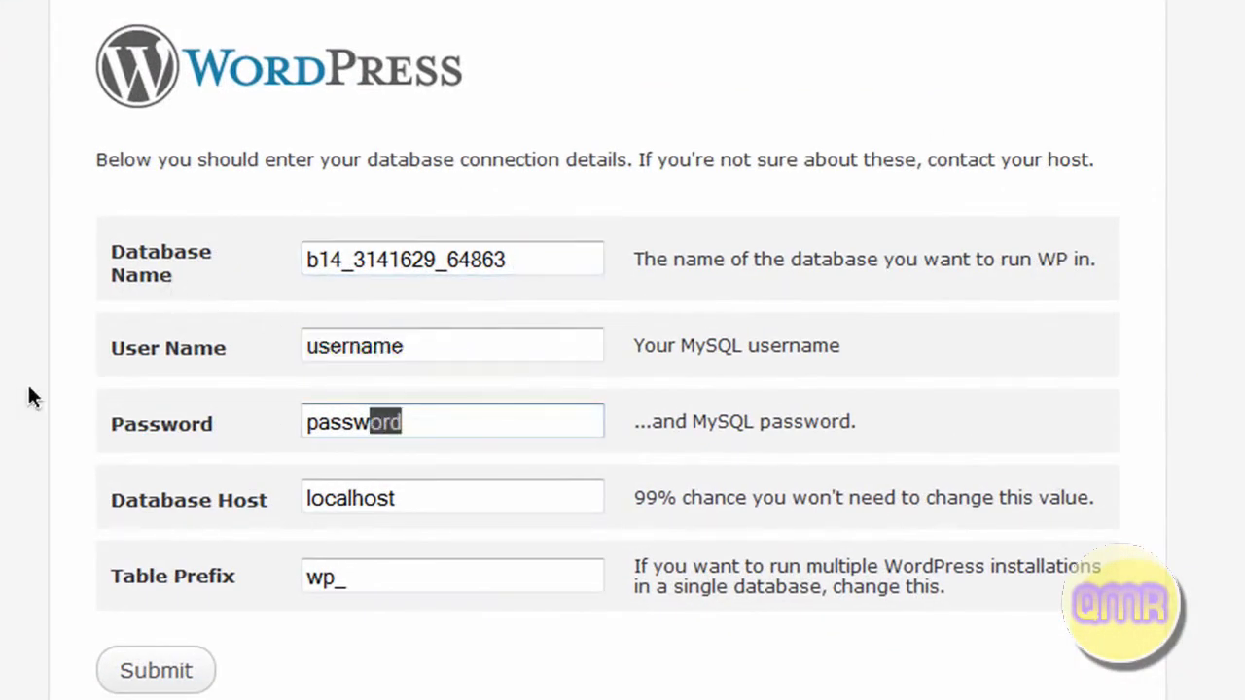
double_click(437, 506)
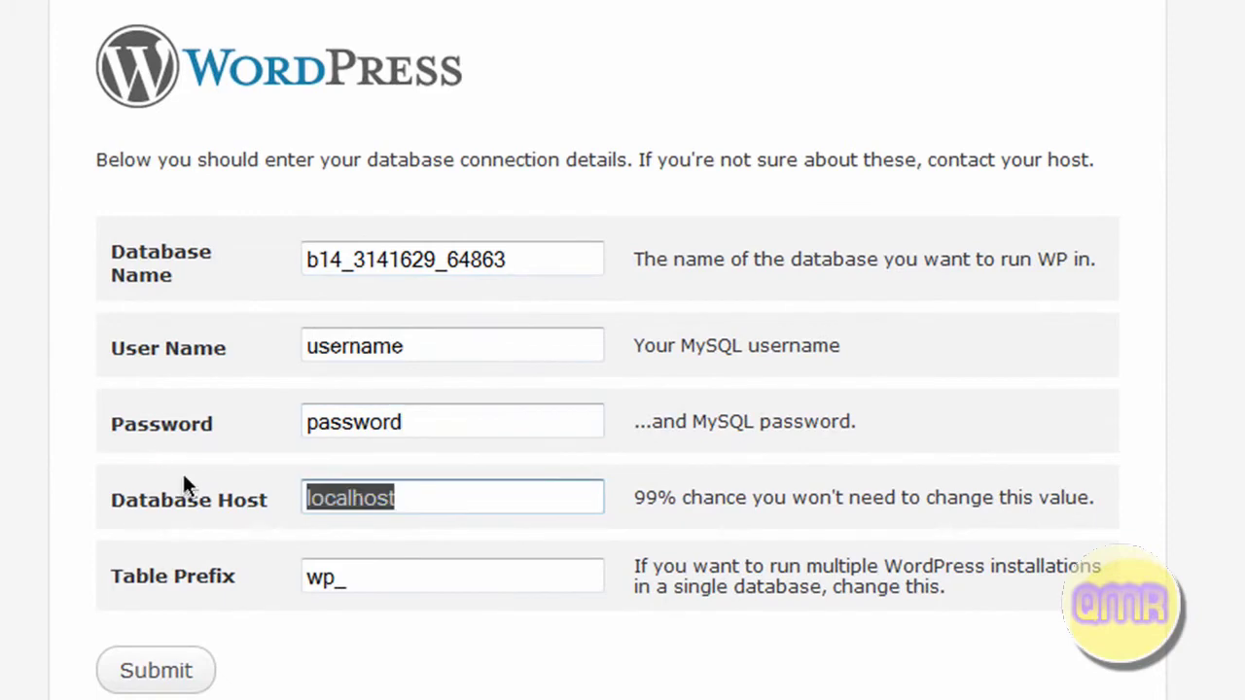
click(133, 499)
click(473, 495)
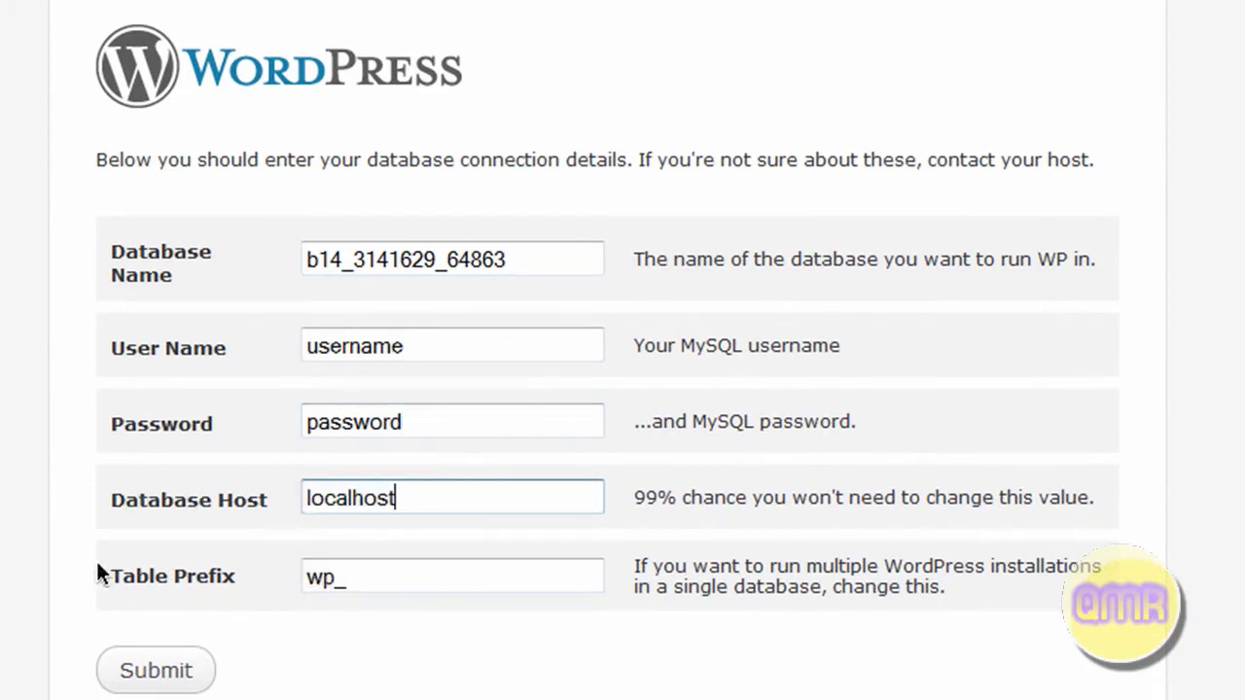
click(435, 572)
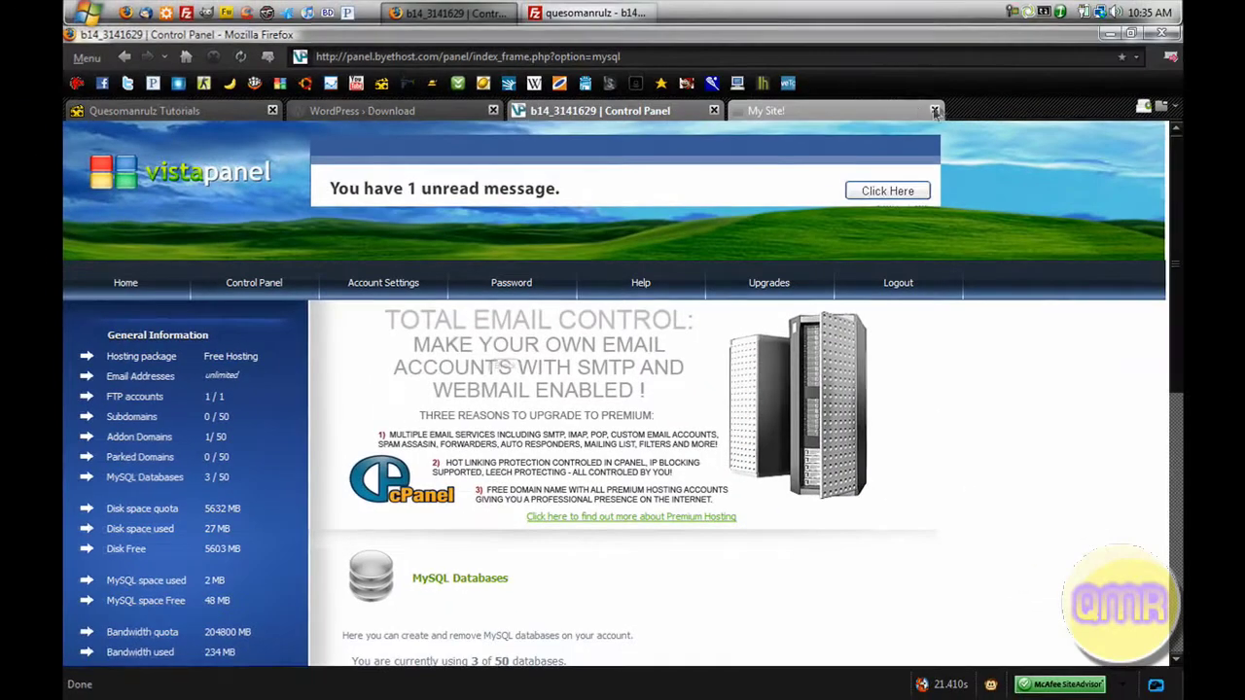
Show the My Site! blog again and look through it down to the footer
click(911, 110)
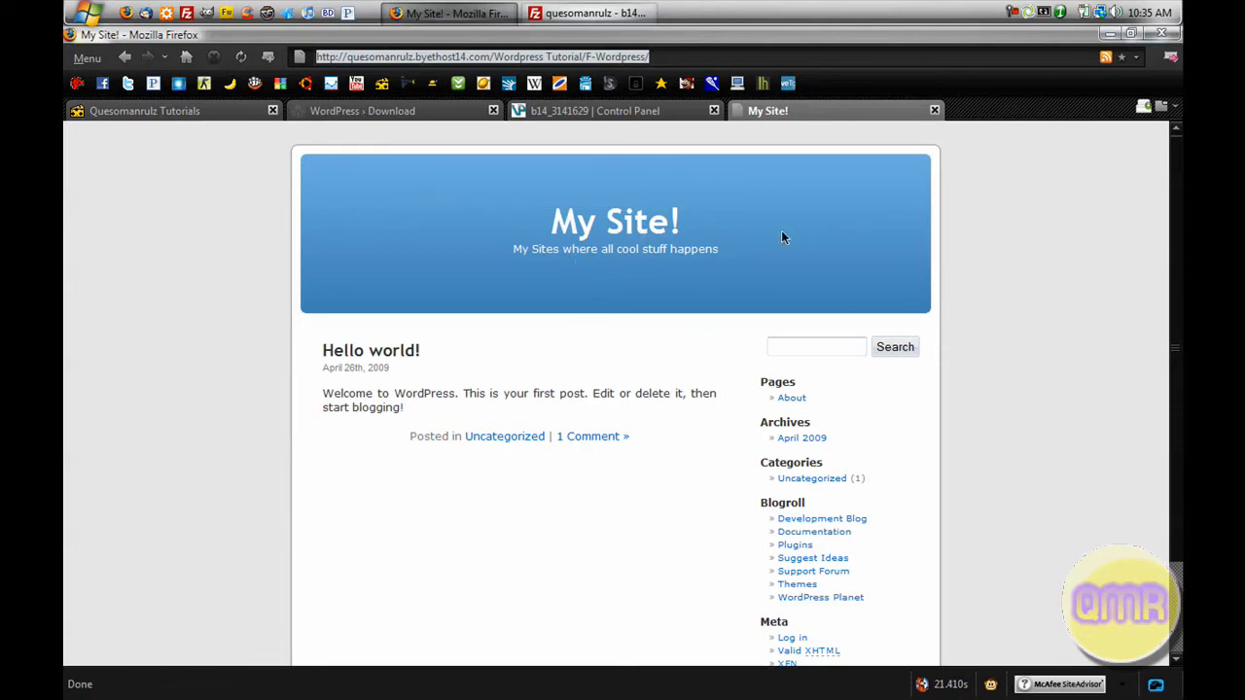
scroll(596, 308, down, 2)
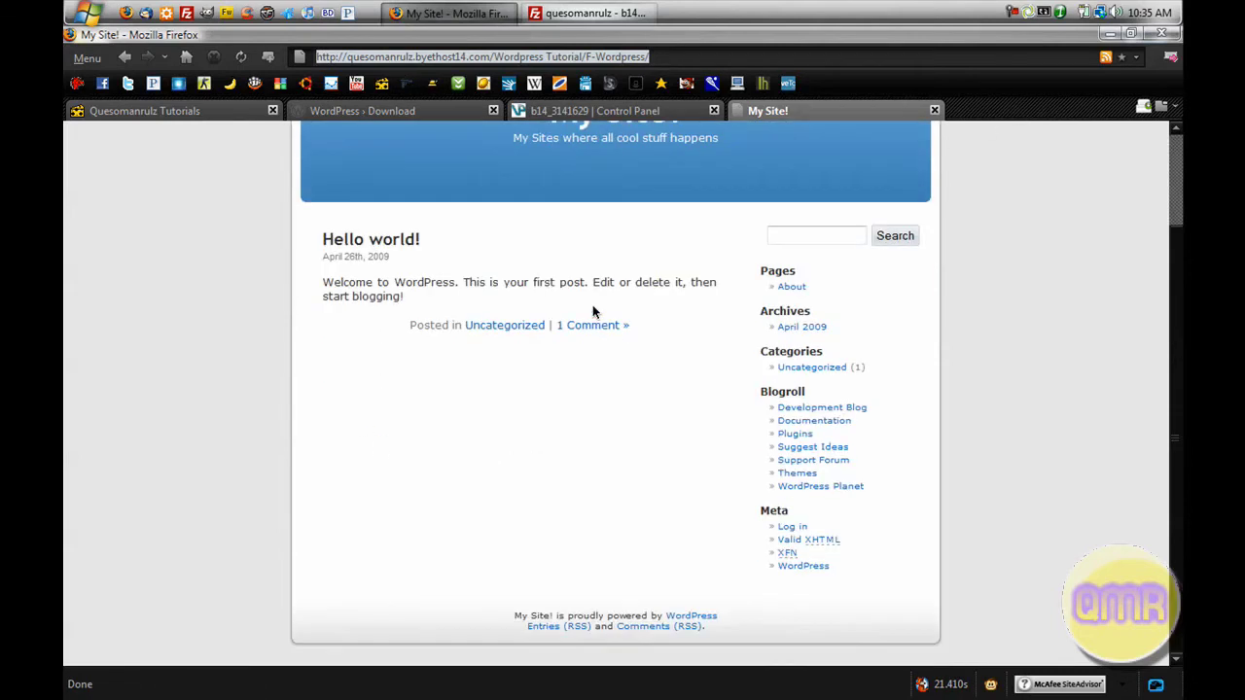
scroll(592, 304, up, 2)
scroll(708, 267, down, 2)
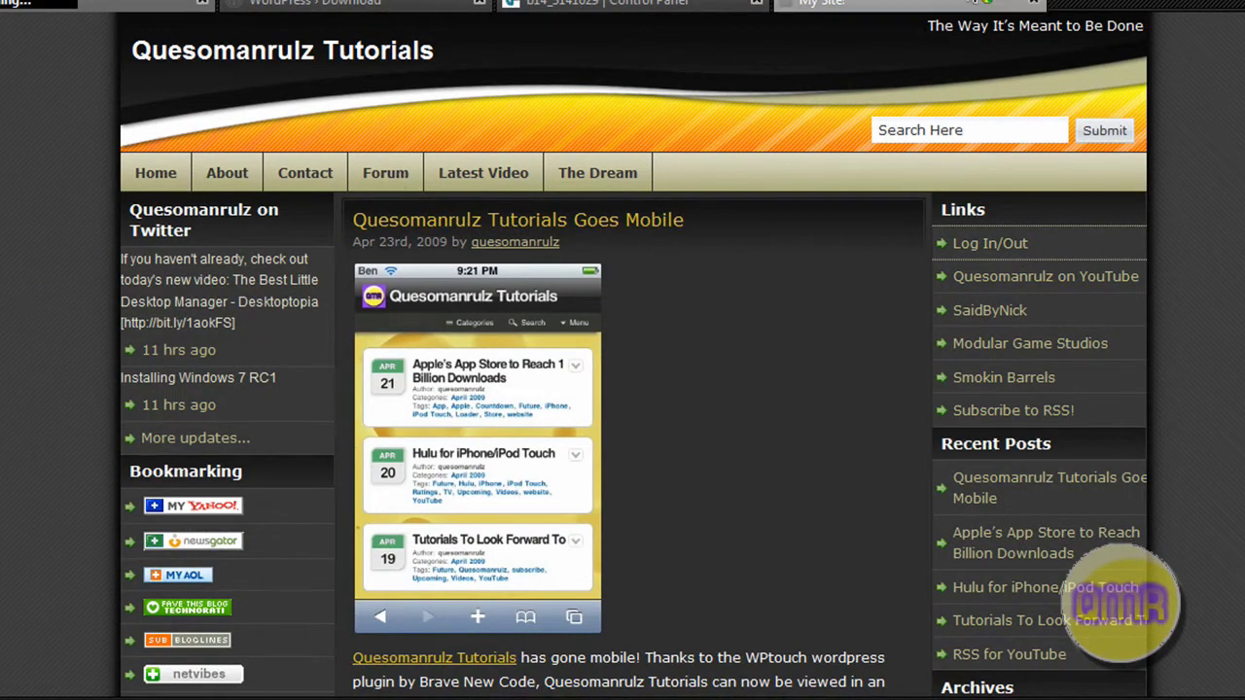
Close the My Site! page and log in to the Quesomanrulz Tutorials WordPress admin with the saved login
click(1029, 5)
click(1034, 4)
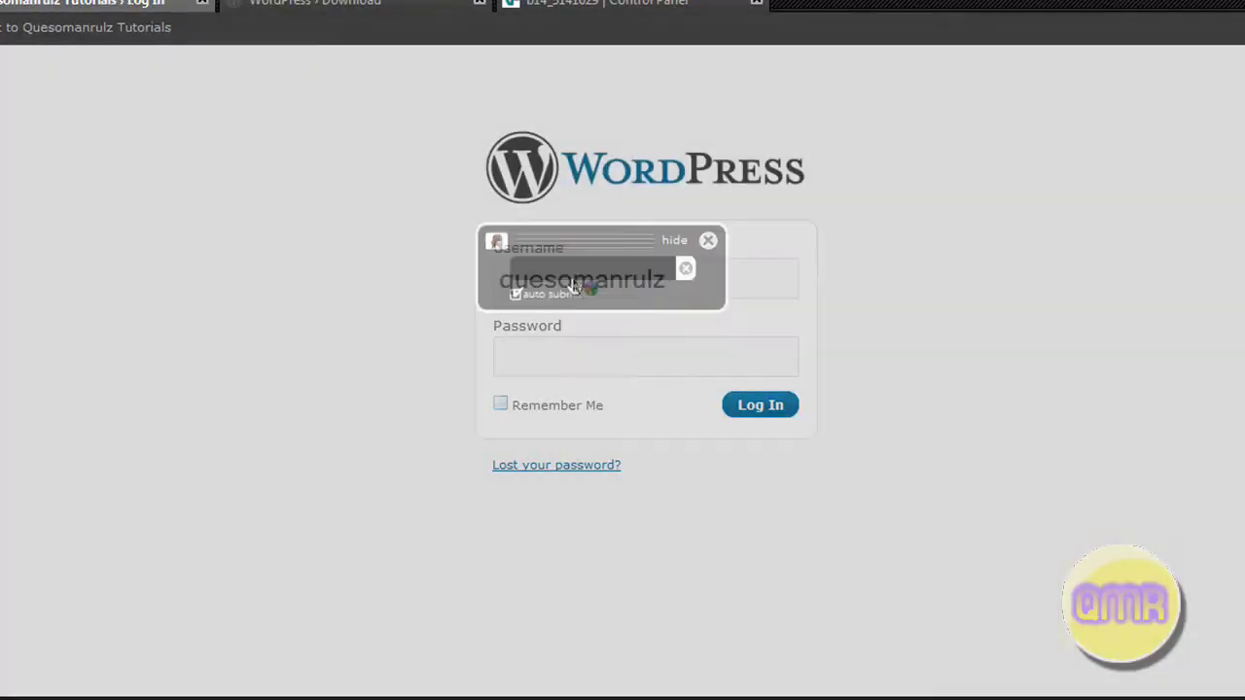
click(573, 285)
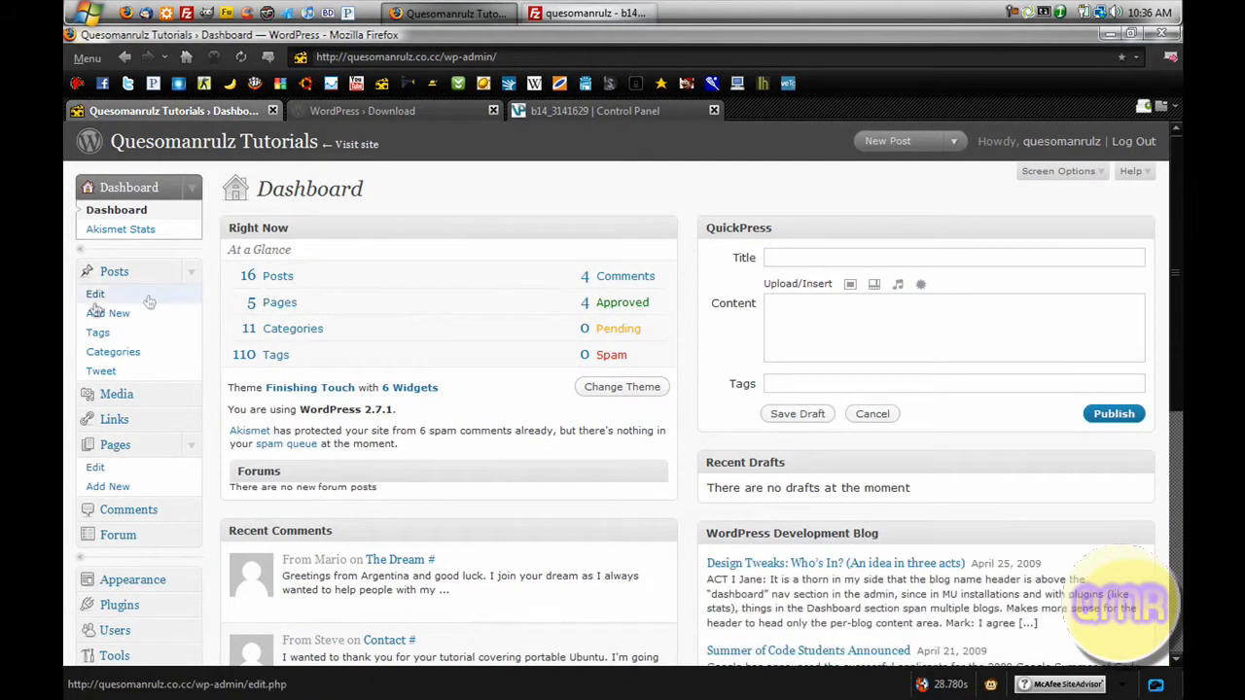
Look down the WordPress dashboard's navigation and view the entries under Tools, collapsing them again
scroll(126, 370, down, 5)
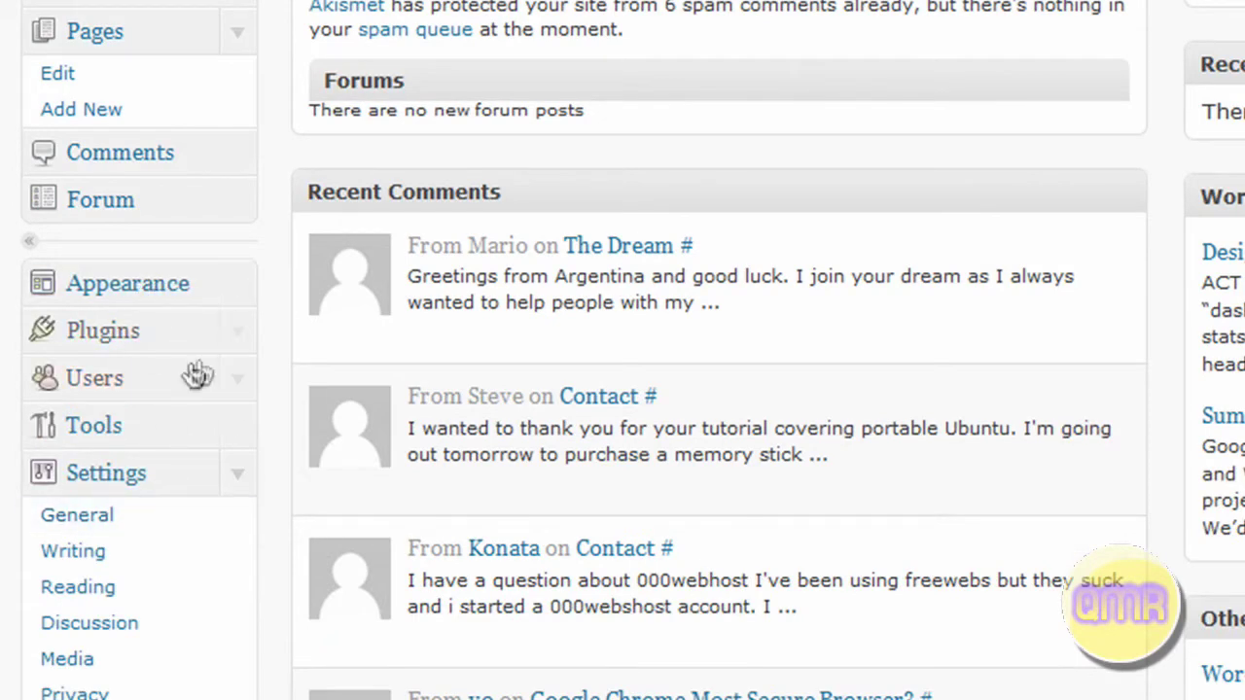
click(239, 428)
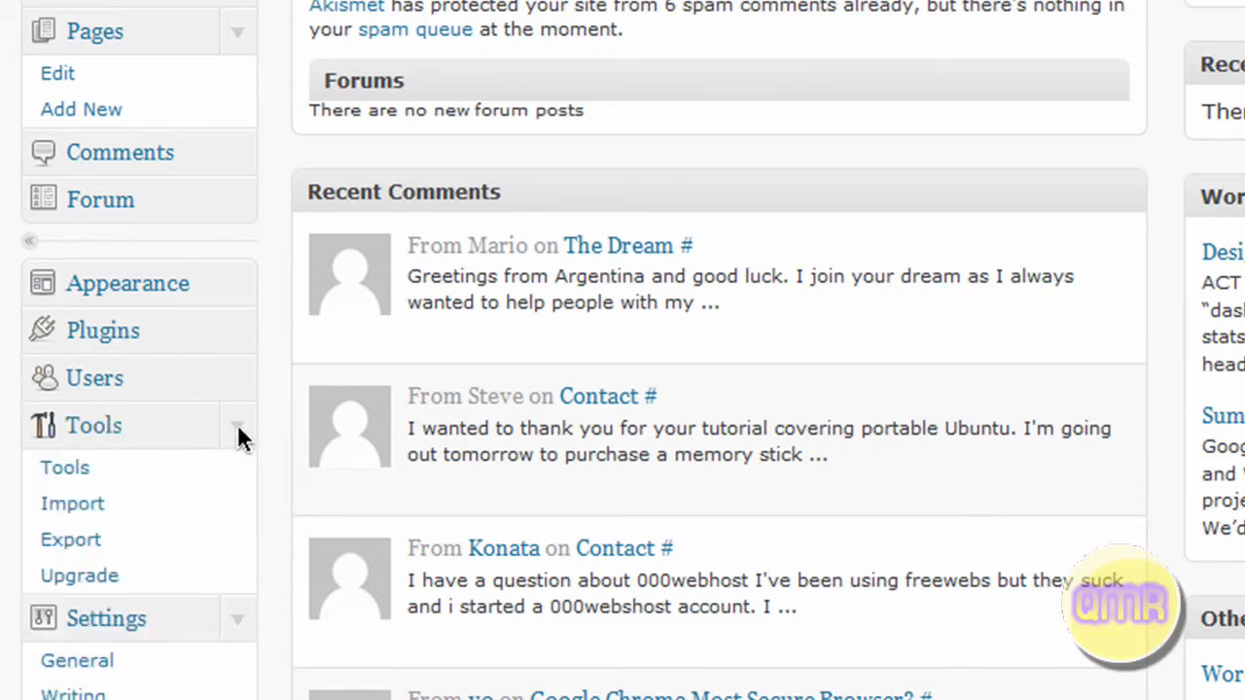
click(238, 428)
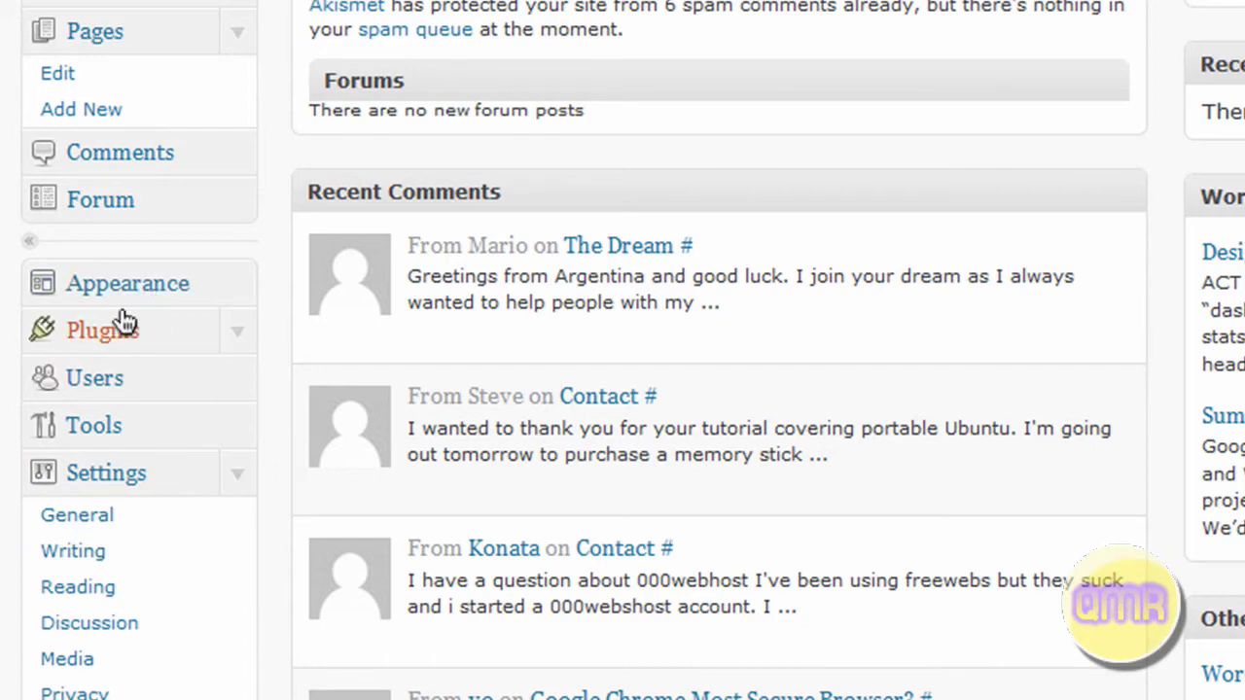
Open the Manage Themes page under Appearance and examine the current theme and the available themes
click(177, 284)
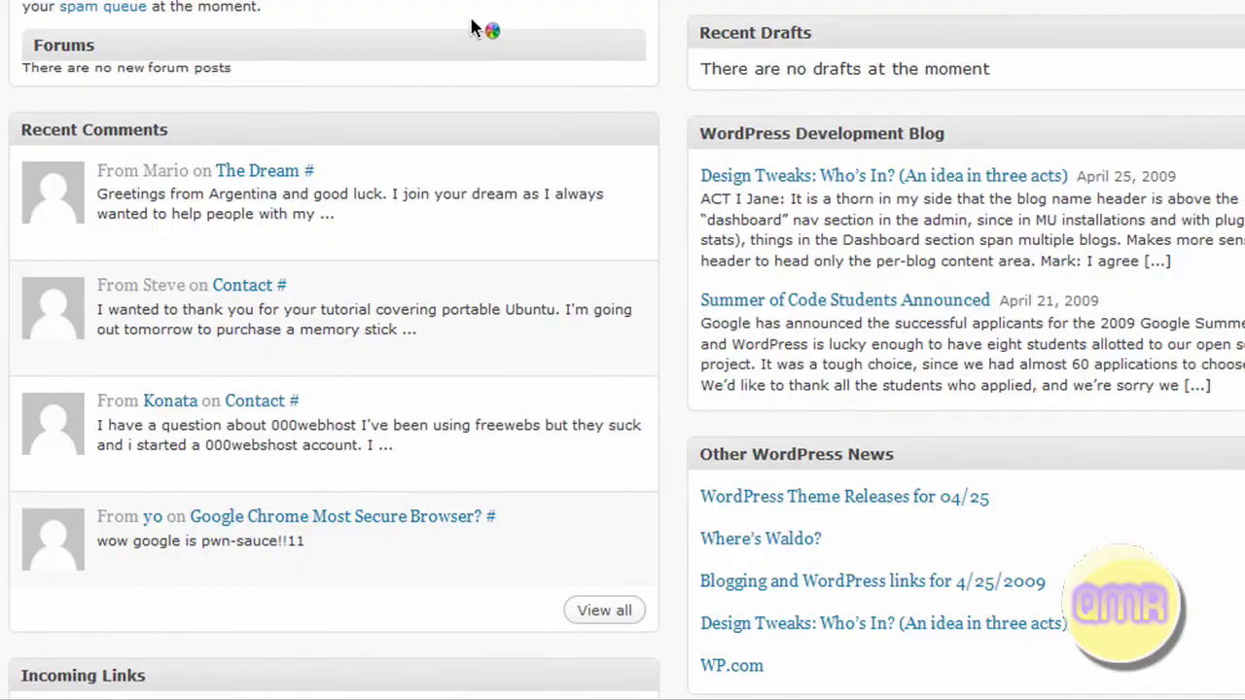
scroll(449, 109, down, 3)
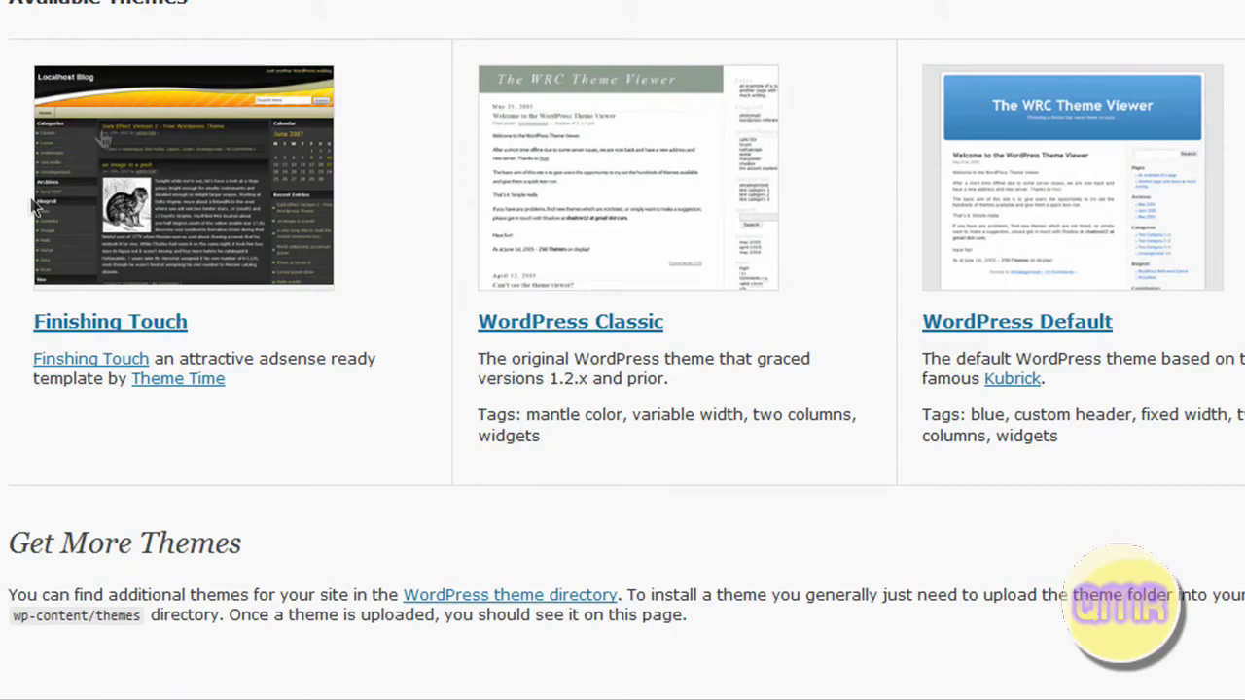
click(175, 195)
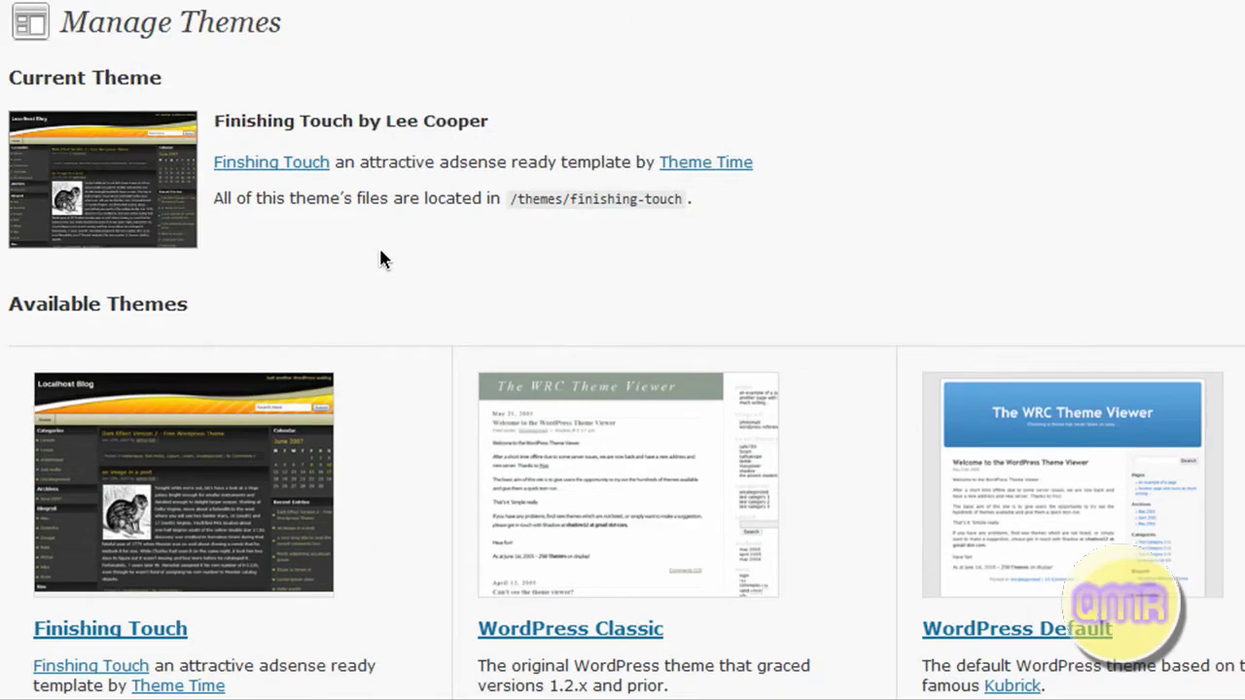
scroll(381, 258, down, 5)
scroll(367, 233, up, 5)
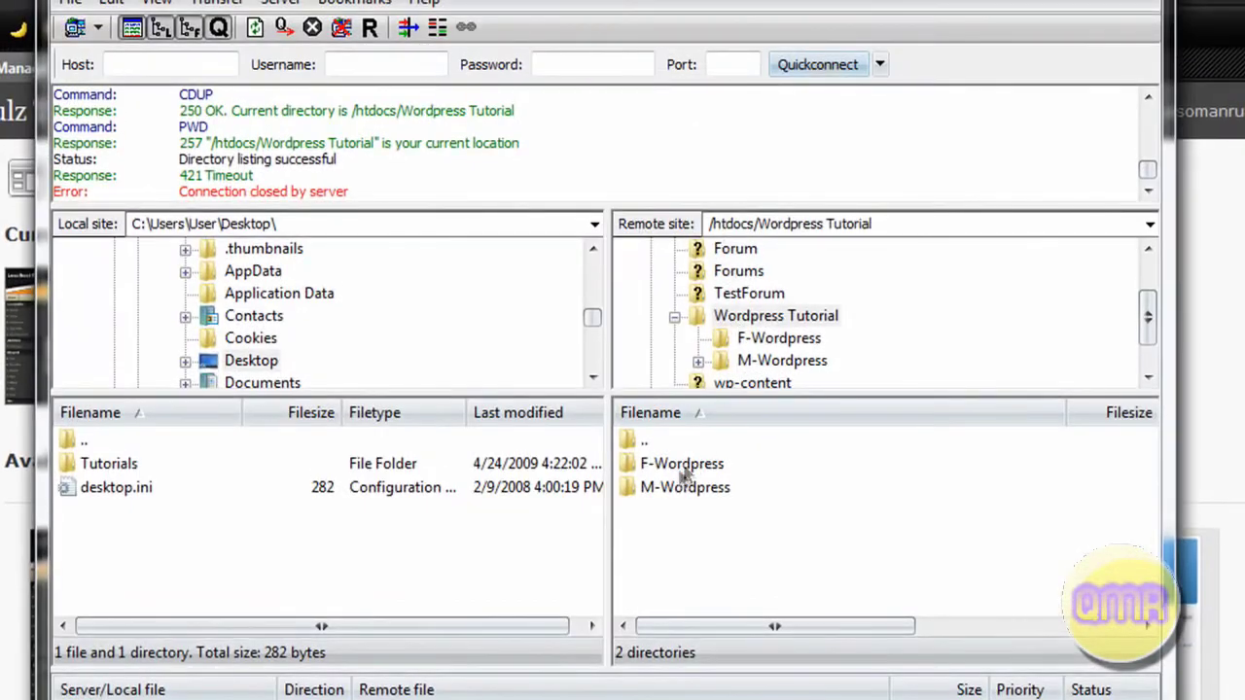
Show the remote M-Wordpress/wp-content/themes folder in FileZilla and minimize the window
double_click(684, 486)
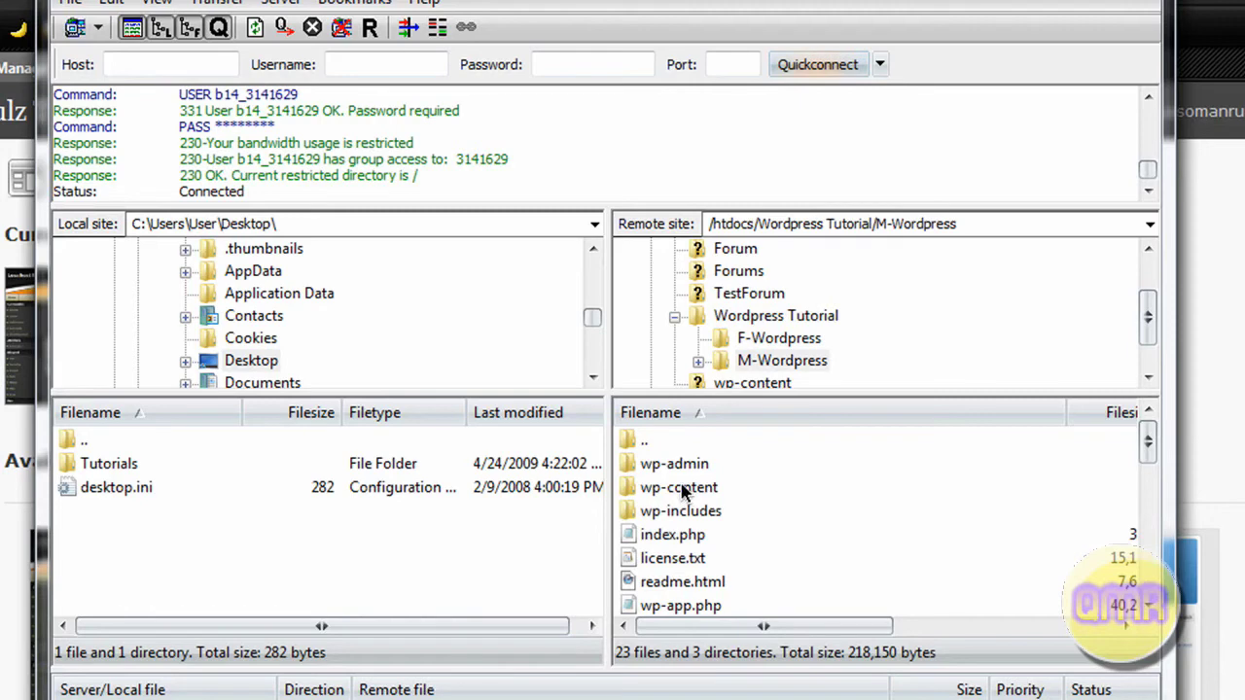
double_click(684, 489)
double_click(681, 494)
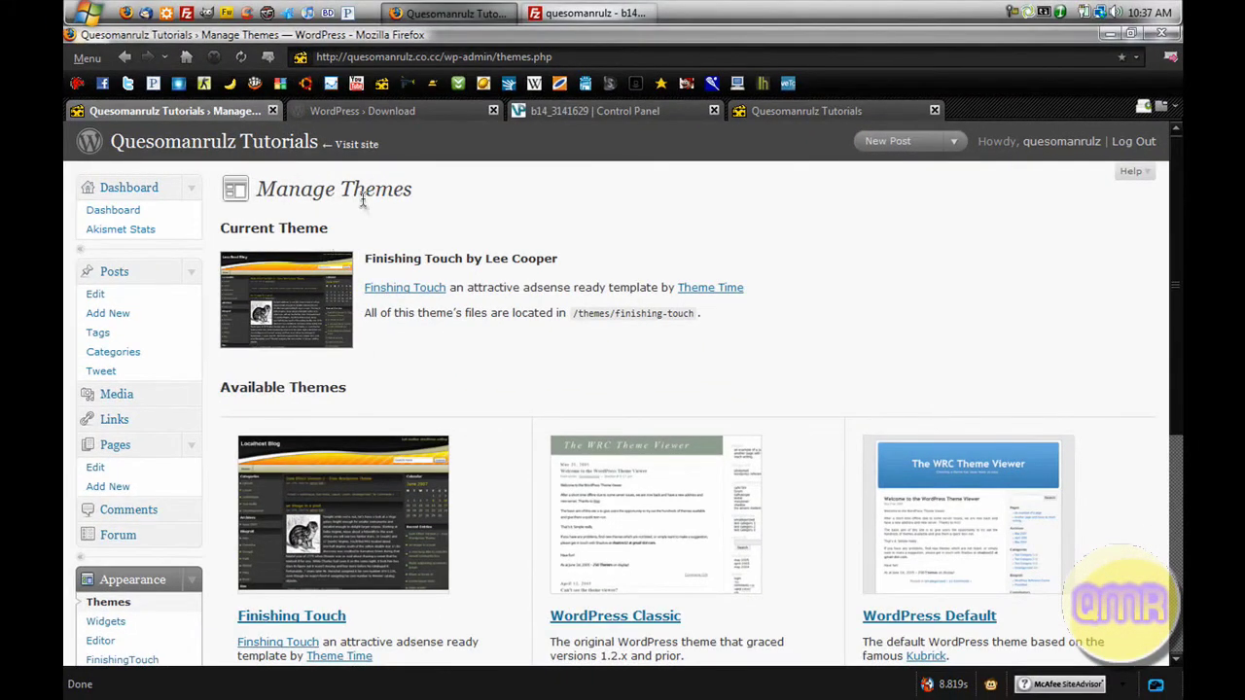
click(588, 13)
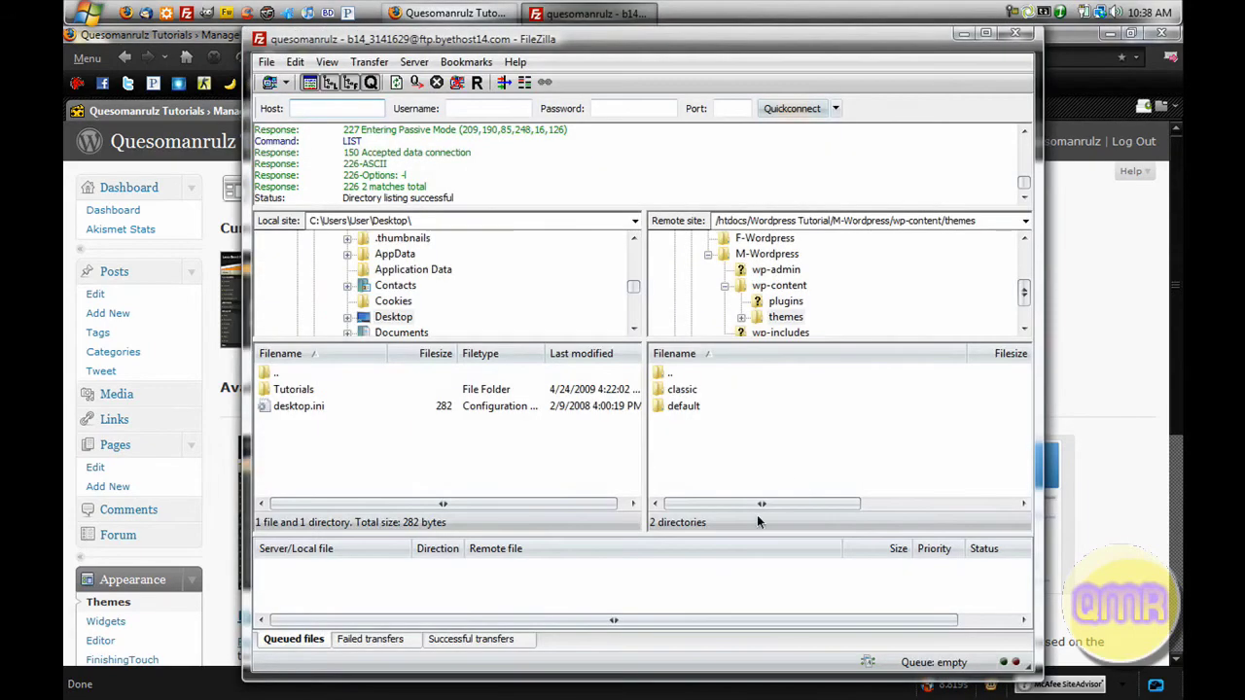
click(963, 34)
Look through the available themes and the Get More Themes section on the Manage Themes page
scroll(527, 470, down, 4)
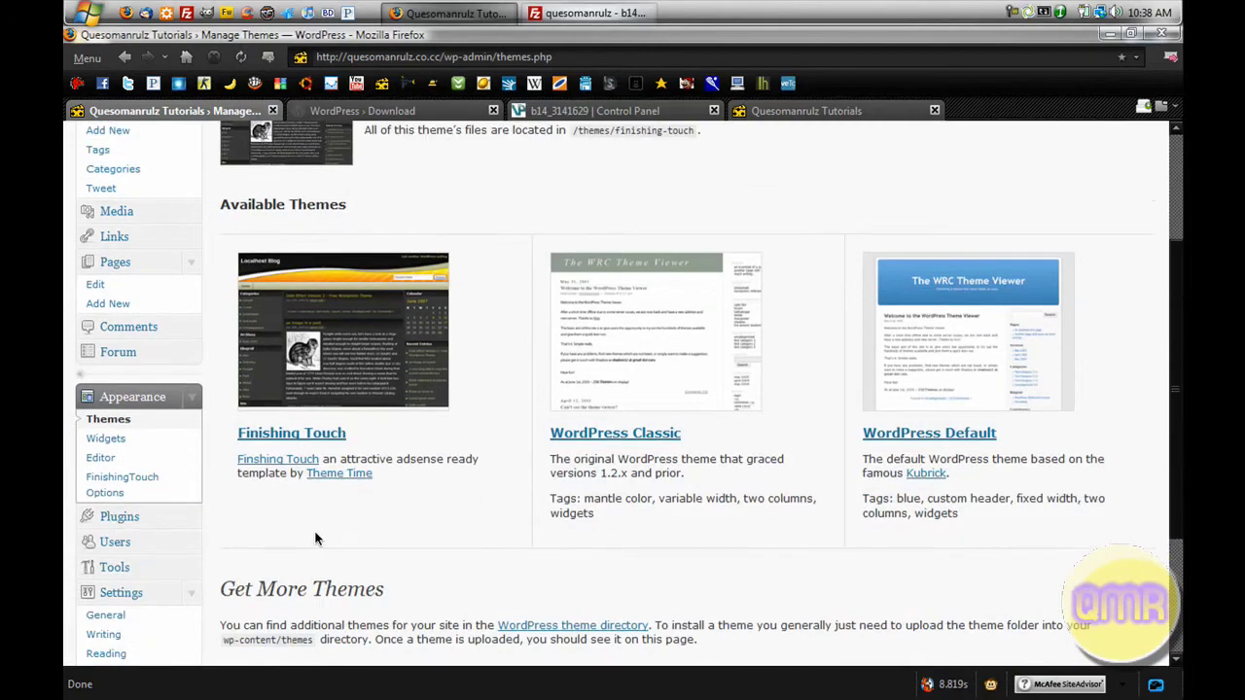
scroll(389, 505, up, 2)
scroll(329, 543, down, 2)
scroll(367, 547, up, 2)
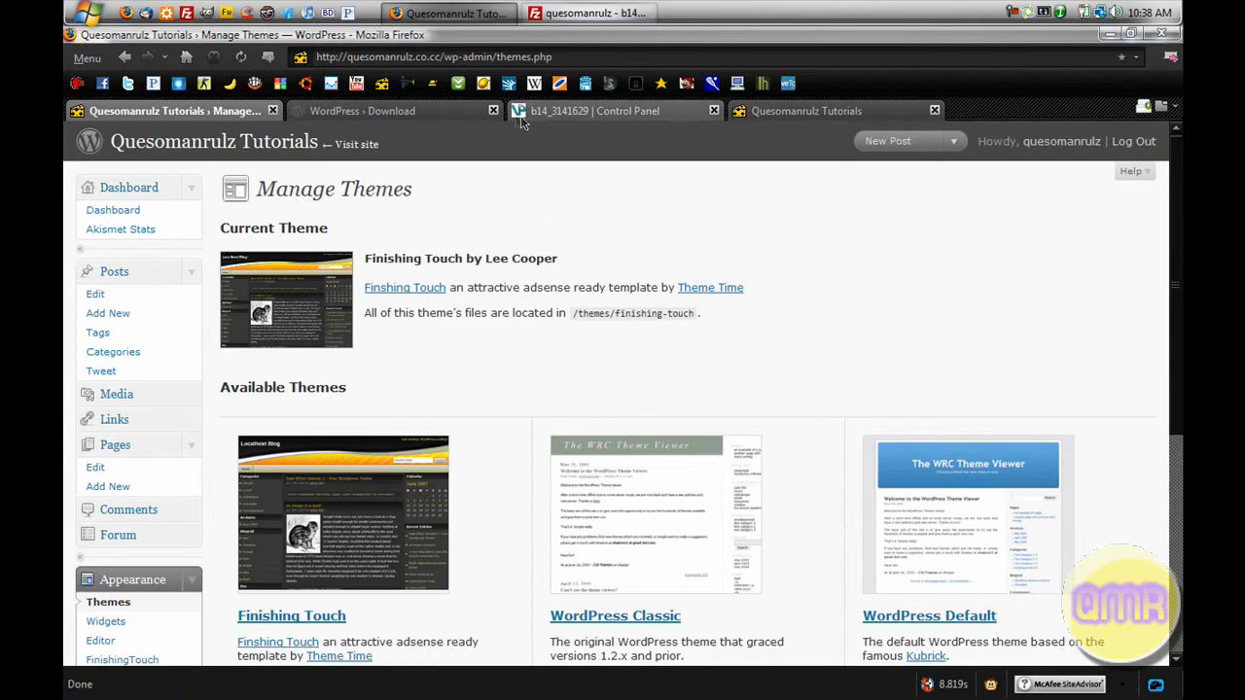
Close the WordPress Download, Control Panel and Quesomanrulz Tutorials pages, keeping Manage Themes, and minimize Firefox
click(484, 111)
click(493, 110)
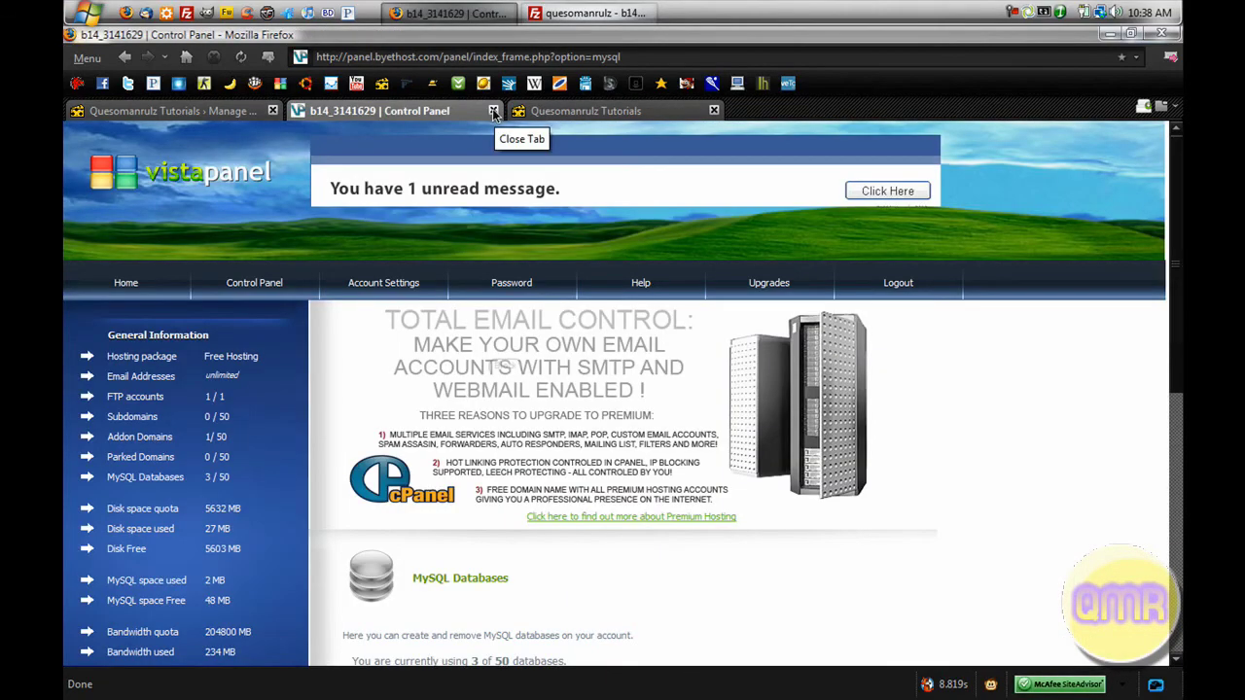
click(493, 111)
click(493, 111)
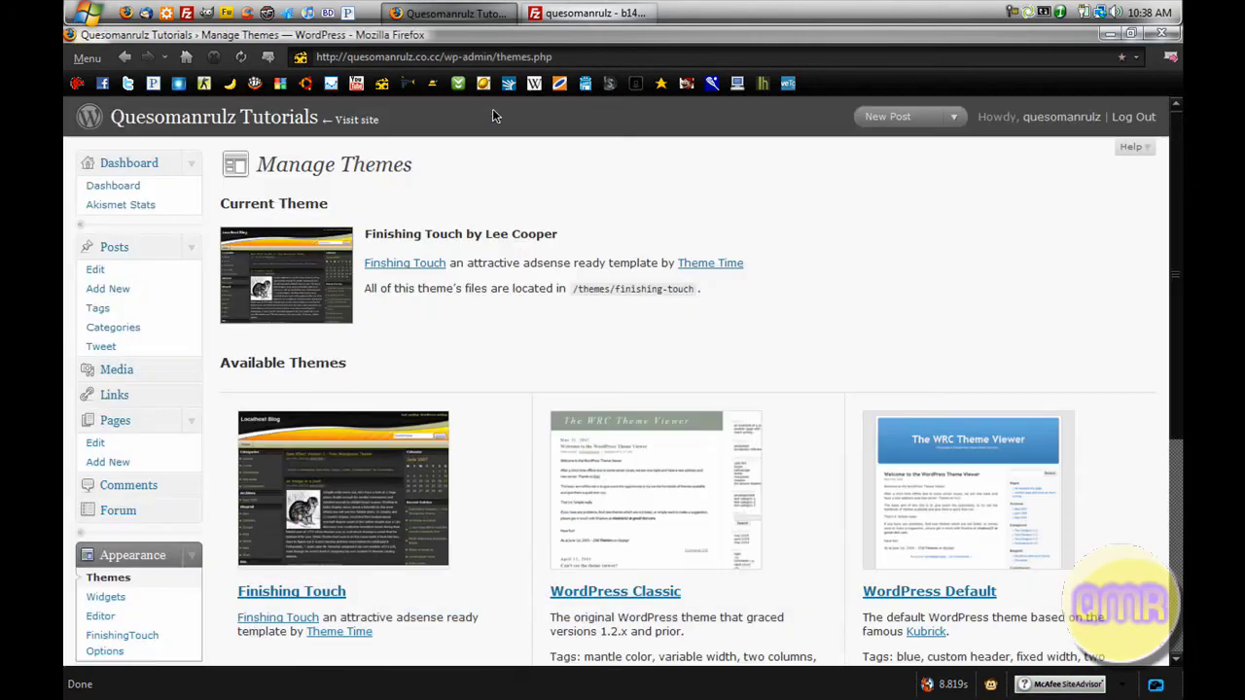
click(1110, 34)
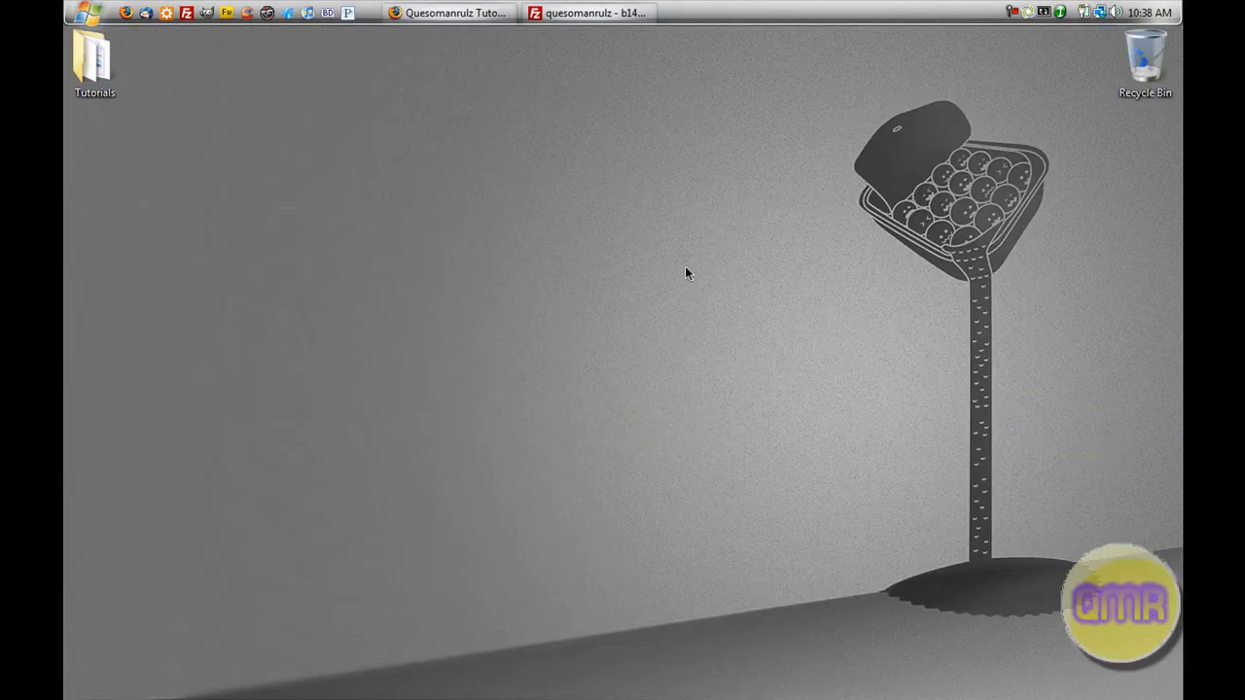